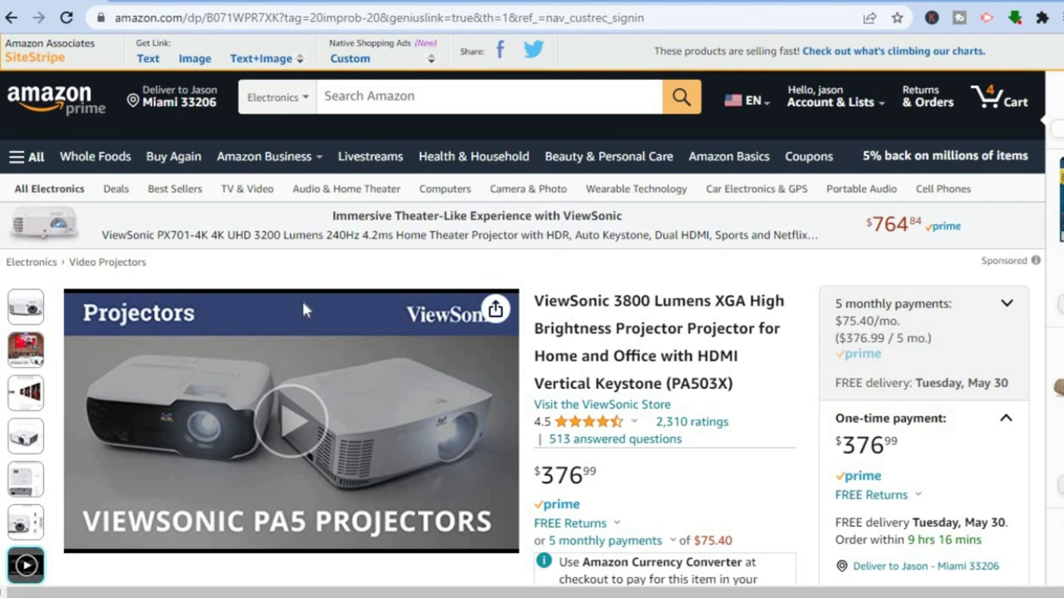
Switch to the browser tab with the Google results for 'amazon affiliate program'.
{"action": "left_click", "coordinate": [354, 4]}
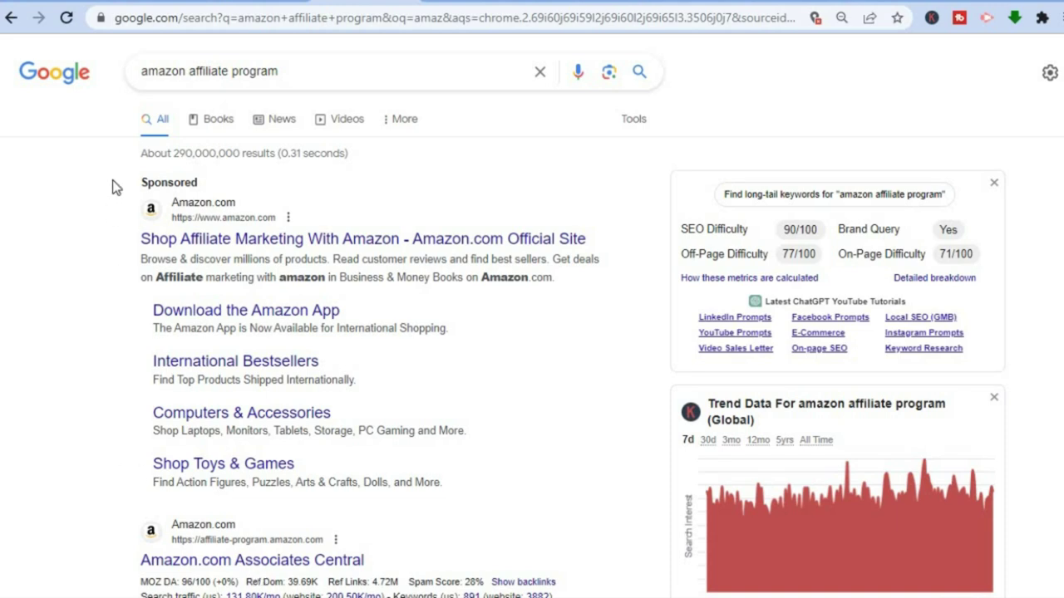
Switch to the Amazon Associates site tab.
{"action": "left_click", "coordinate": [150, 0]}
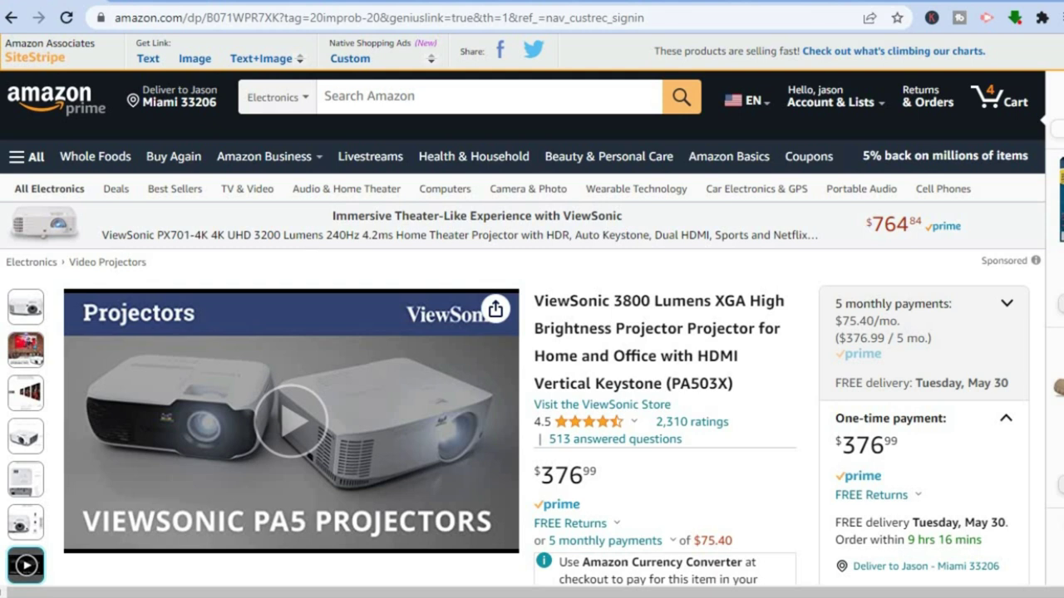
Generate a SiteStripe short text link for the ViewSonic PA503X projector, then close the popup.
{"action": "left_click", "coordinate": [144, 63]}
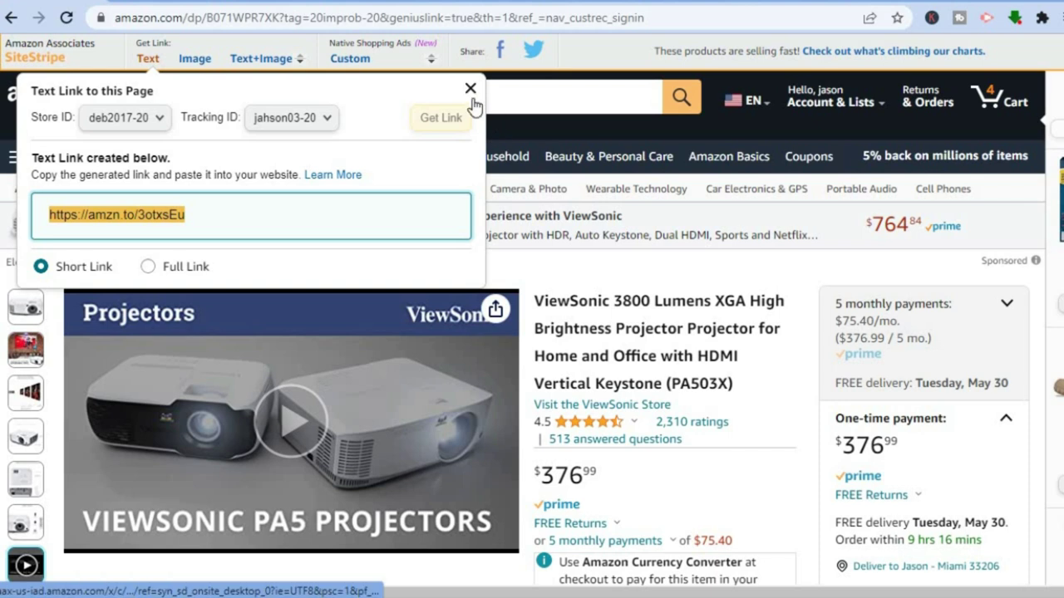
{"action": "left_click", "coordinate": [380, 257]}
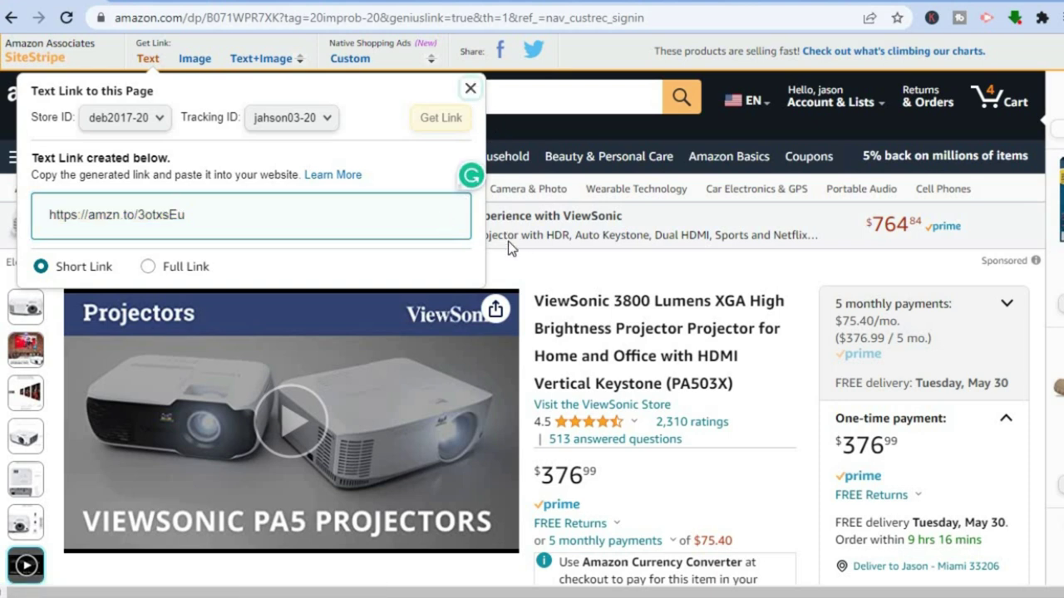
{"action": "left_click", "coordinate": [470, 88]}
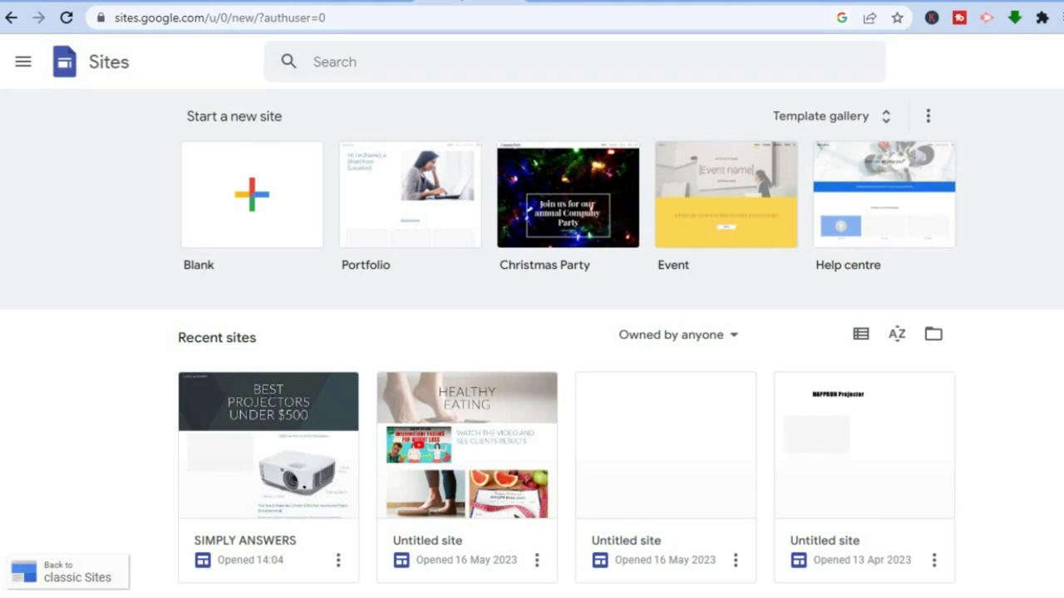
Create a blank site titled '5 BEST PROJECTORS' with 'UNDER $500' on a second line.
{"action": "left_click", "coordinate": [258, 191]}
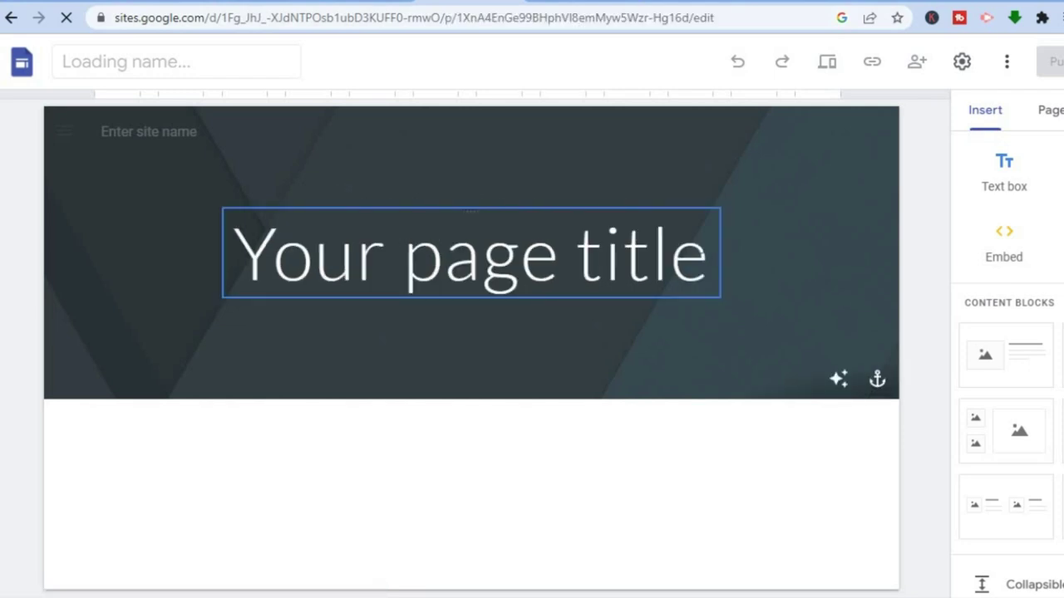
{"action": "left_click", "coordinate": [632, 218]}
{"action": "left_click", "coordinate": [534, 291]}
{"action": "left_click_drag", "start_coordinate": [534, 290], "coordinate": [307, 218]}
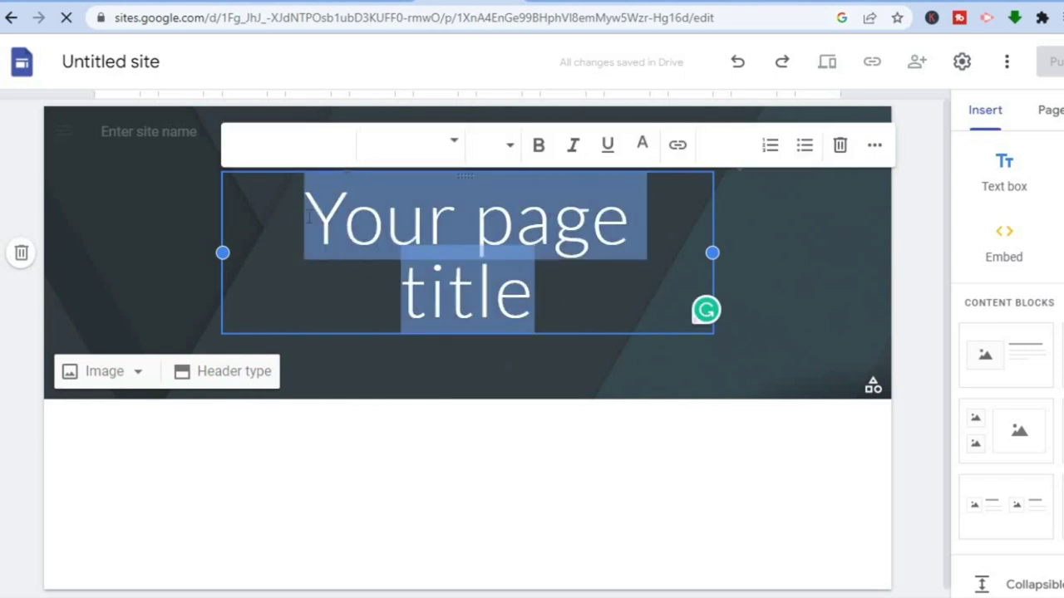
{"action": "type", "text": "5 "}
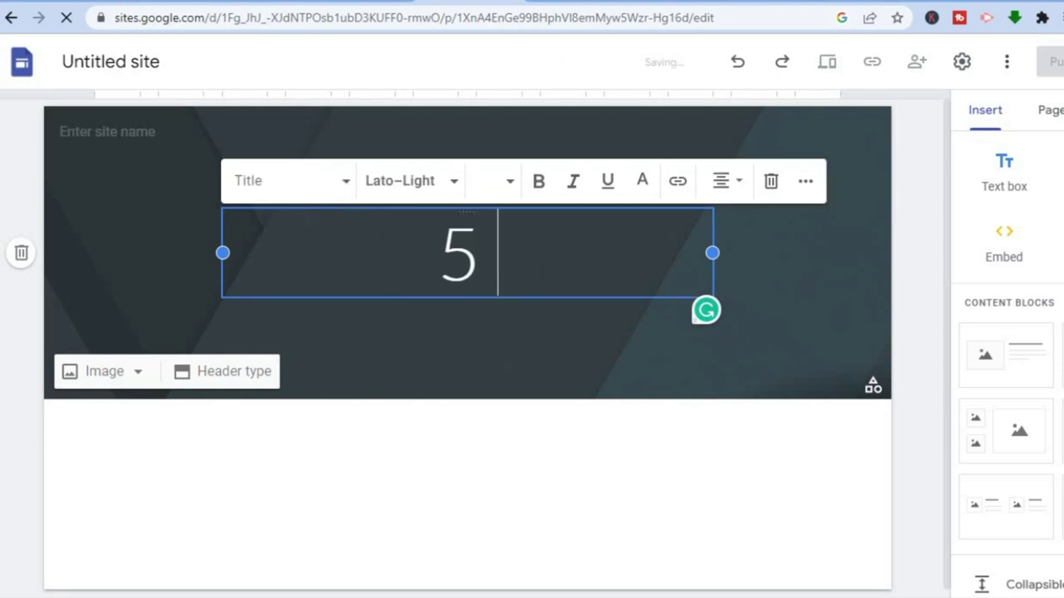
{"action": "type", "text": "BEST "}
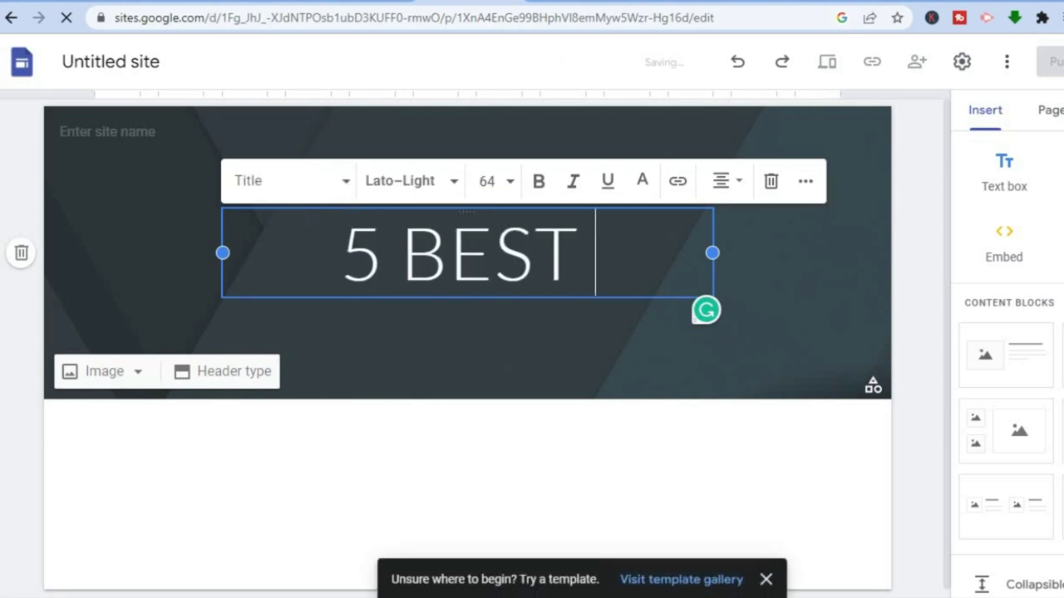
{"action": "type", "text": "PROJECT"}
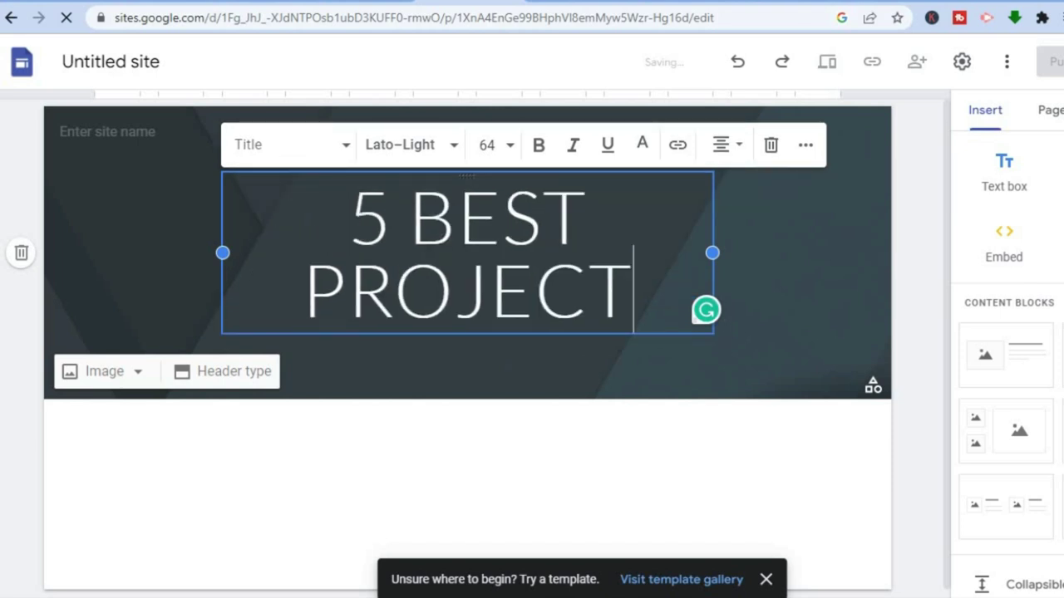
{"action": "type", "text": "ORS"}
{"action": "key", "text": "Return"}
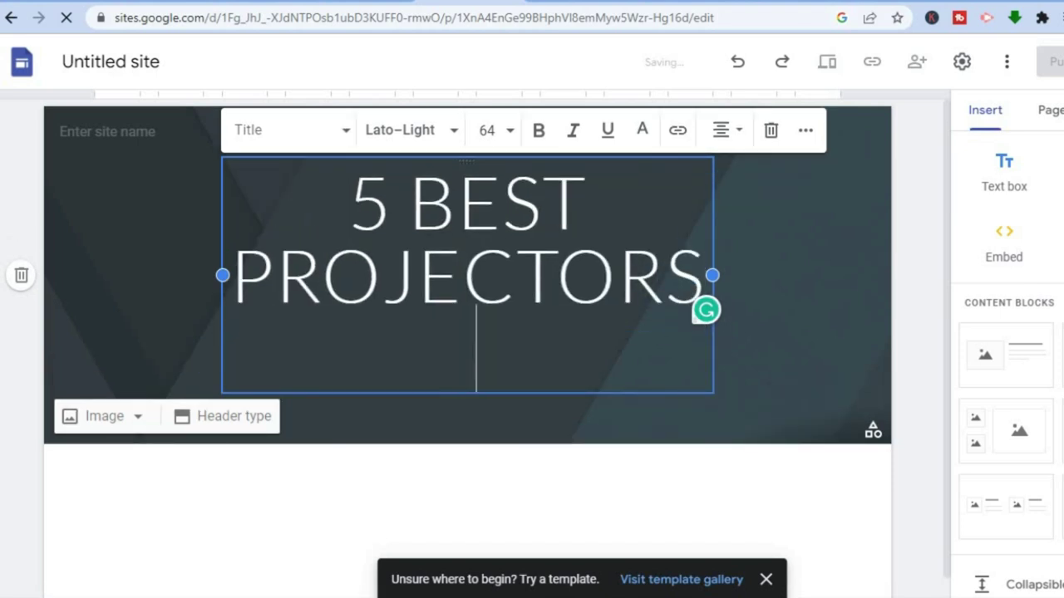
{"action": "type", "text": "UNDER $5"}
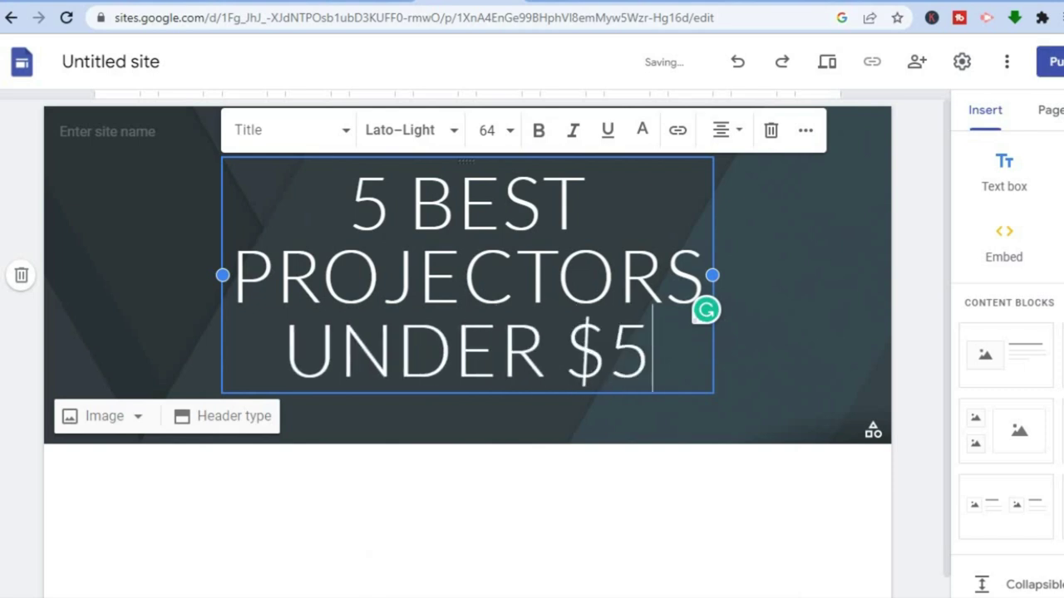
{"action": "type", "text": "00"}
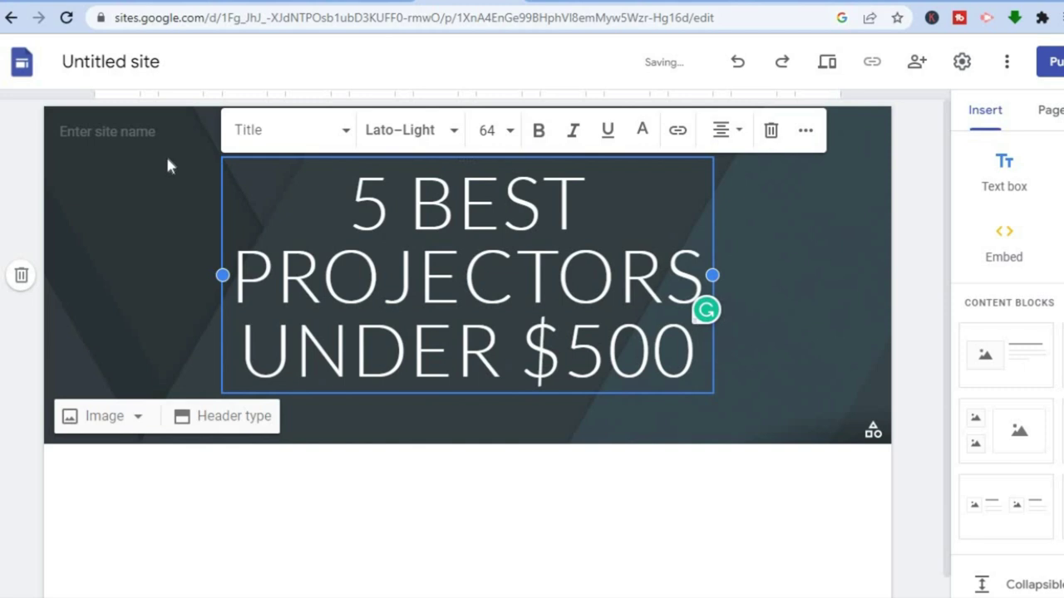
{"action": "left_click", "coordinate": [499, 133]}
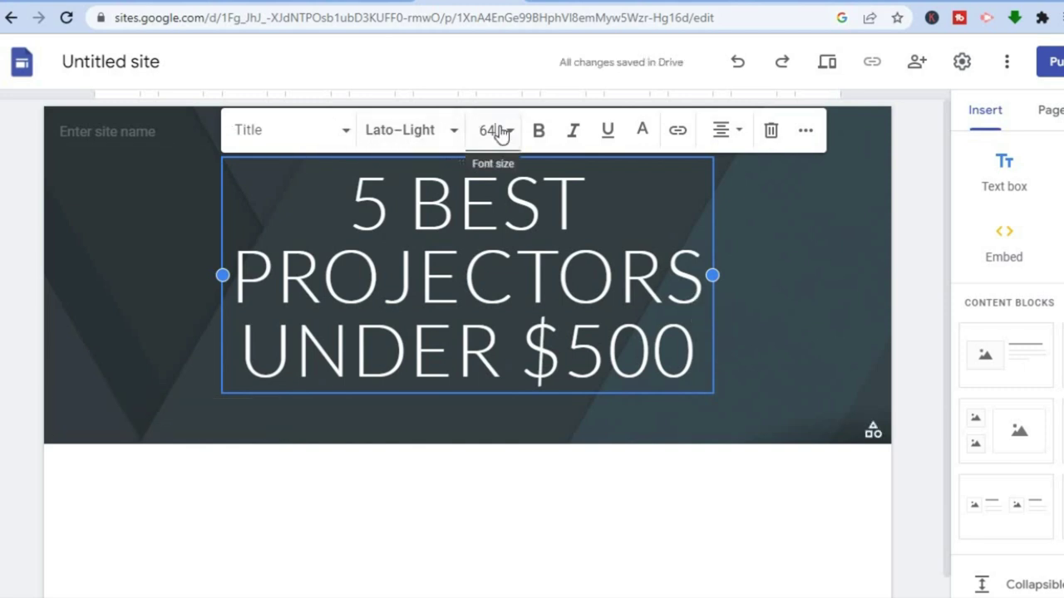
Set the header title to font size 48 in the Impact font.
{"action": "left_click", "coordinate": [501, 127]}
{"action": "left_click", "coordinate": [499, 132]}
{"action": "left_click", "coordinate": [500, 130]}
{"action": "key", "text": "BackSpace"}
{"action": "key", "text": "BackSpace"}
{"action": "type", "text": "48"}
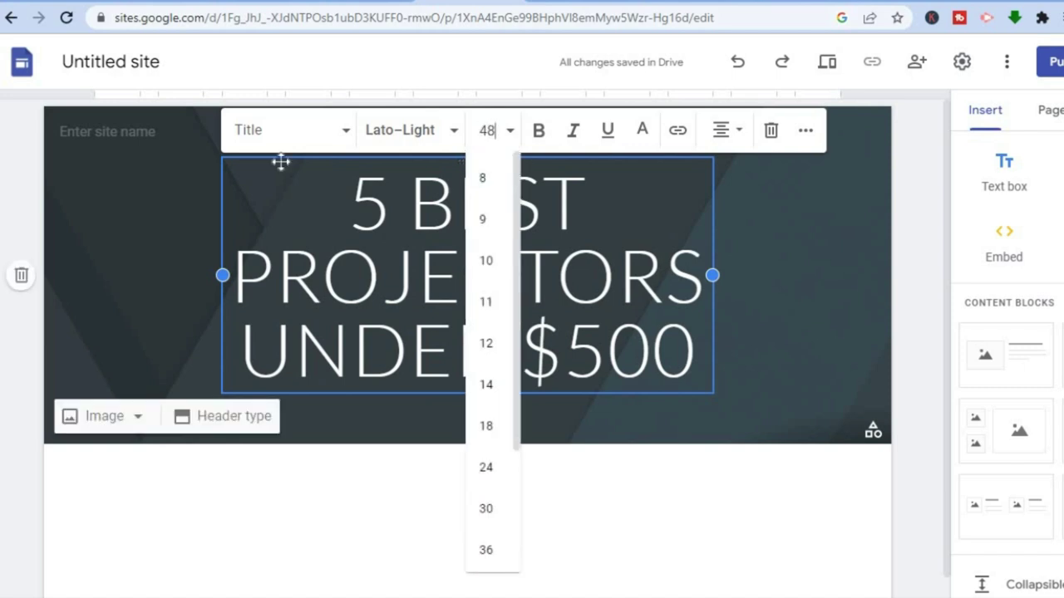
{"action": "left_click", "coordinate": [405, 136]}
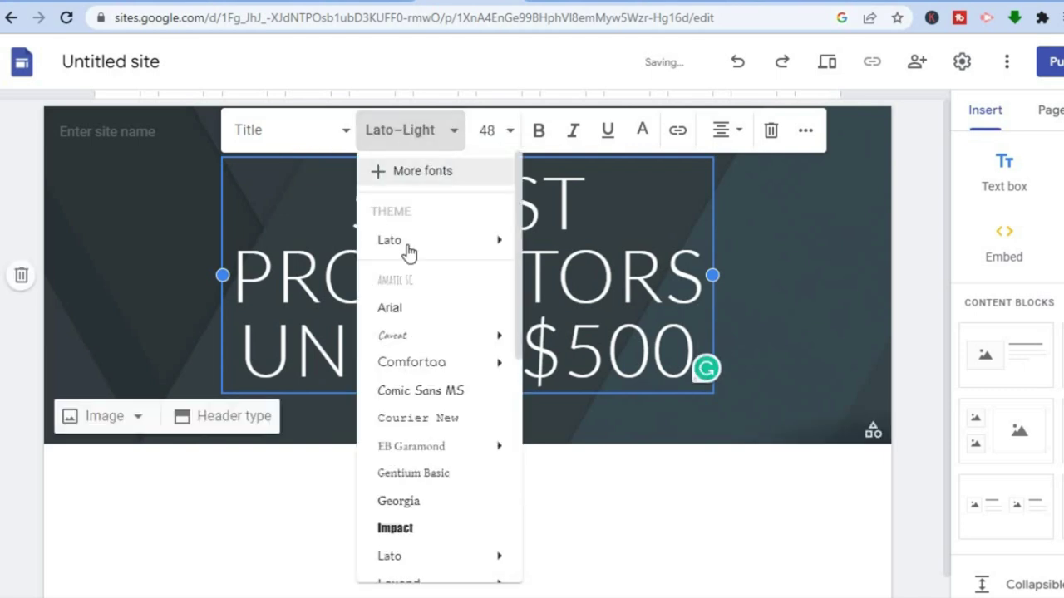
{"action": "left_click", "coordinate": [403, 533]}
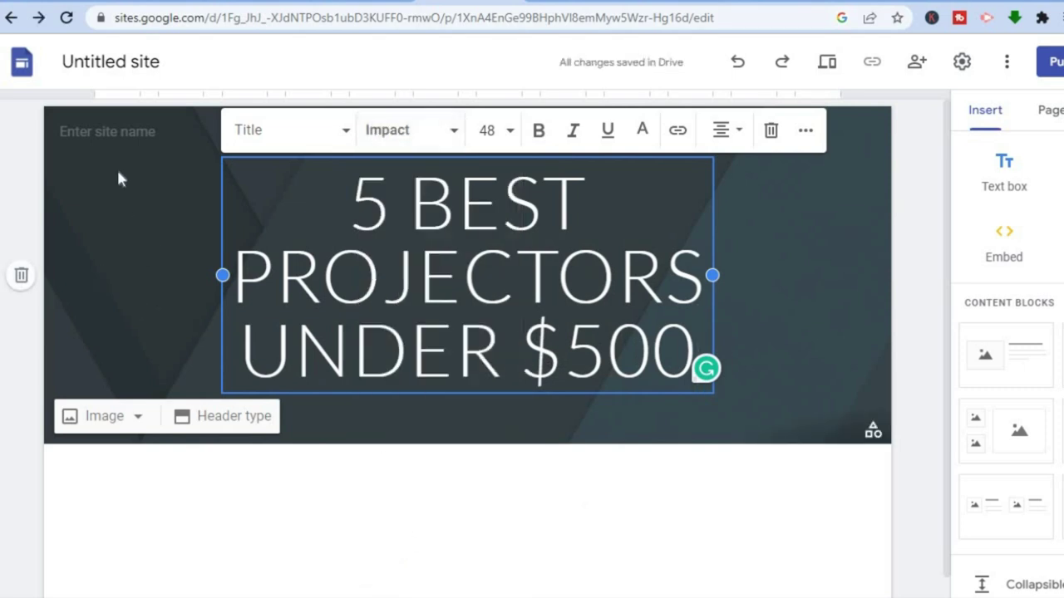
{"action": "left_click", "coordinate": [59, 132]}
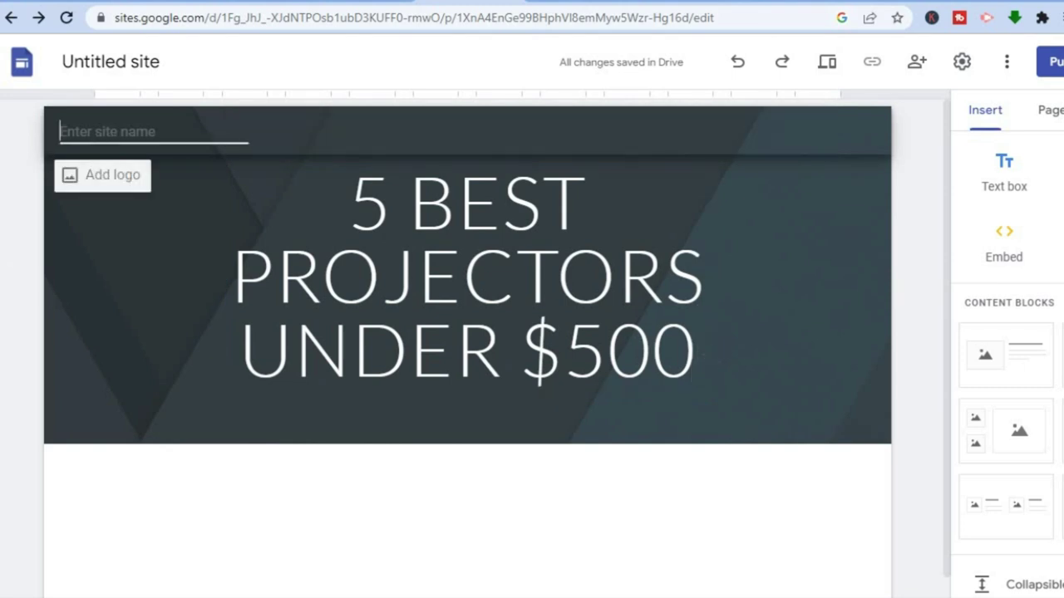
Name the site TEST and insert an empty text box below the header.
{"action": "type", "text": "TEST"}
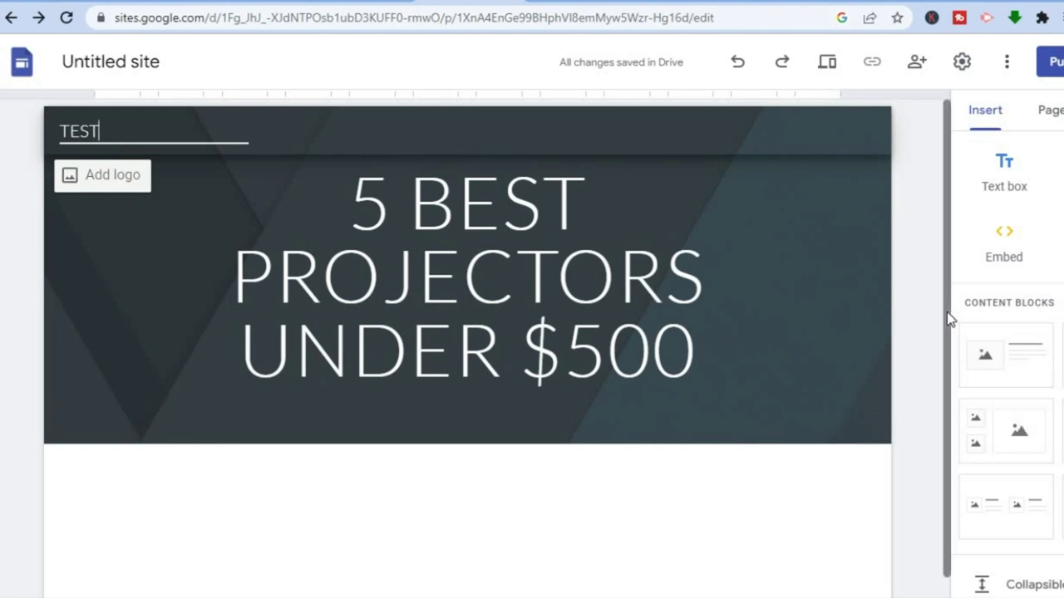
{"action": "scroll", "coordinate": [938, 399], "scroll_direction": "down", "scroll_amount": 1}
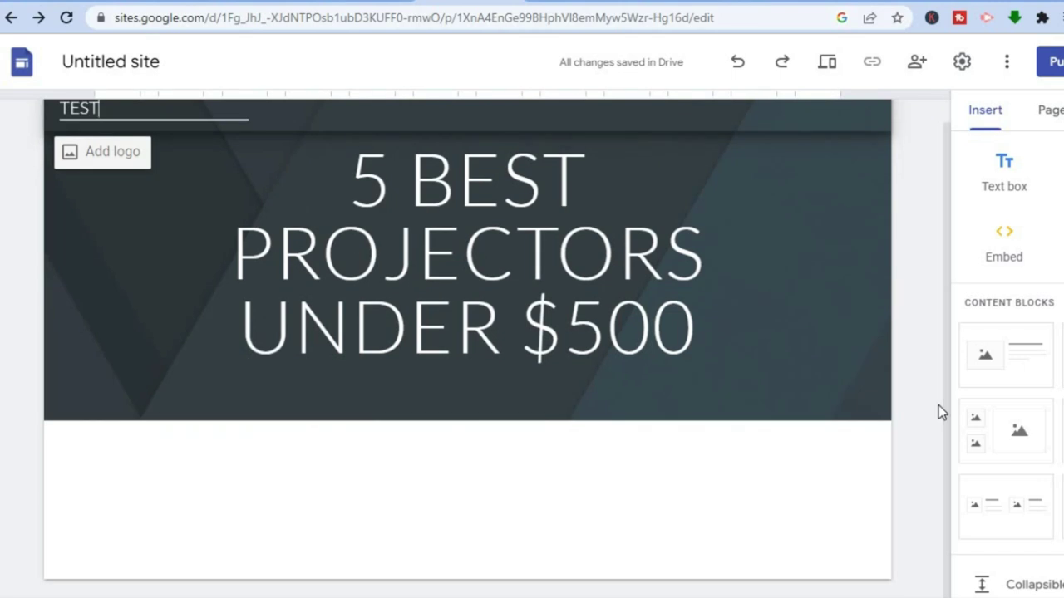
{"action": "left_click", "coordinate": [1002, 166]}
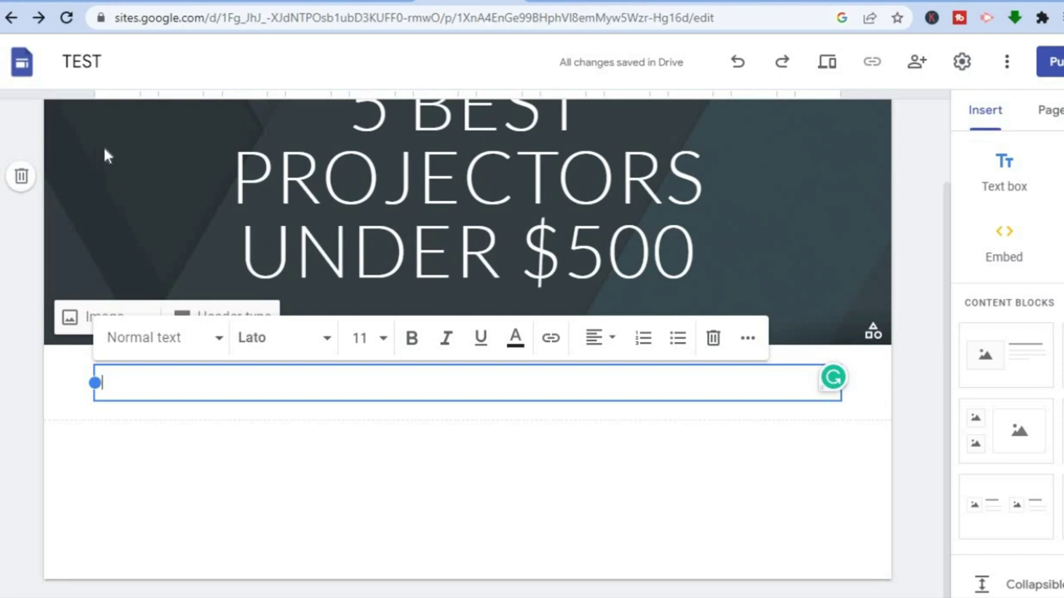
{"action": "key", "text": "ctrl+Tab"}
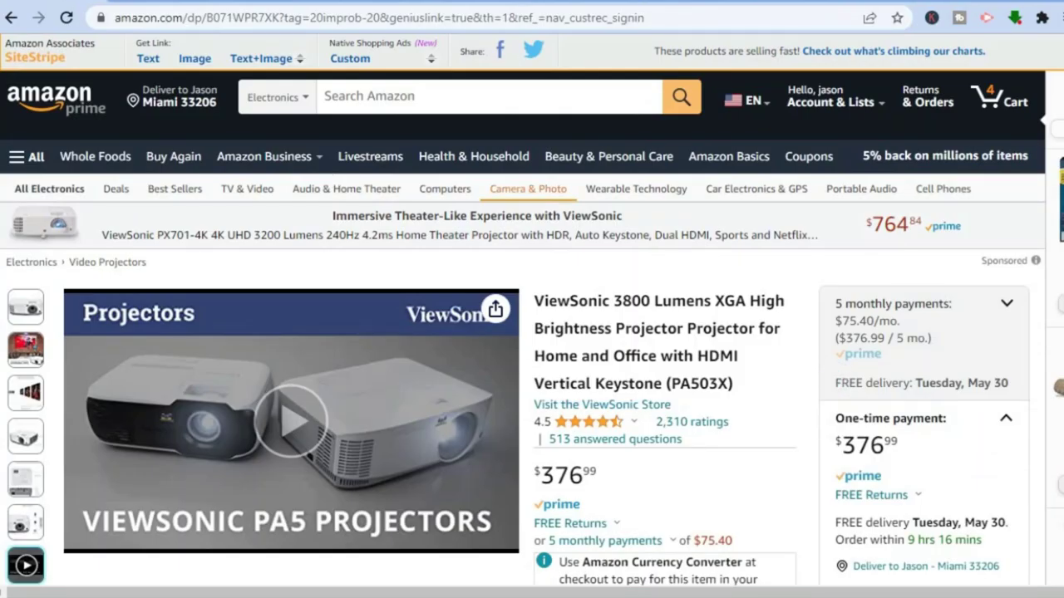
Scroll through the ViewSonic PA503X specs and comparison table on Amazon.
{"action": "scroll", "coordinate": [836, 240], "scroll_direction": "down", "scroll_amount": 5}
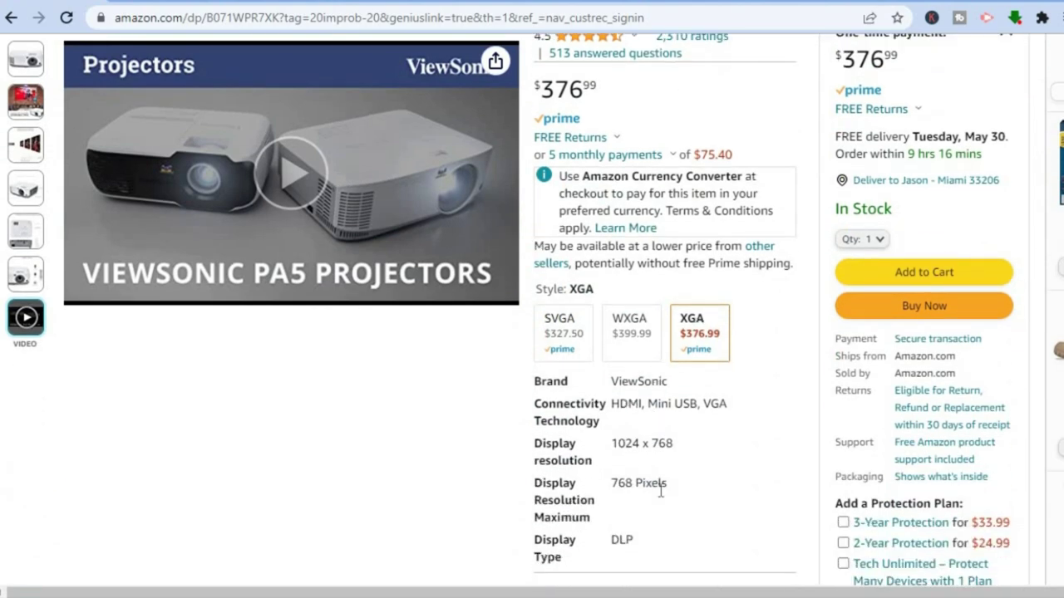
{"action": "scroll", "coordinate": [532, 316], "scroll_direction": "up", "scroll_amount": 5}
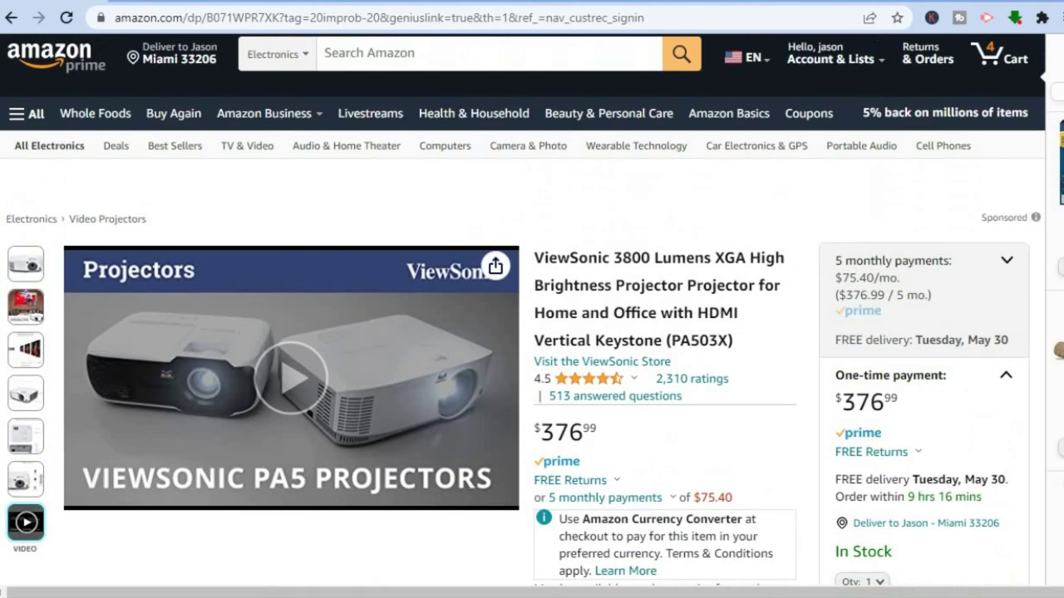
{"action": "scroll", "coordinate": [532, 316], "scroll_direction": "down", "scroll_amount": 20}
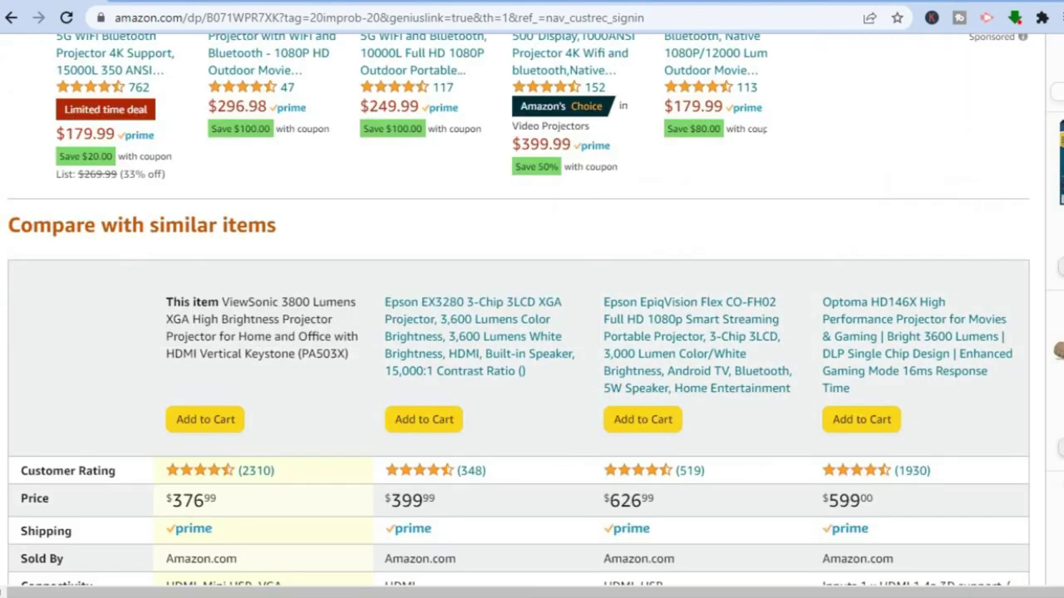
{"action": "scroll", "coordinate": [532, 316], "scroll_direction": "up", "scroll_amount": 20}
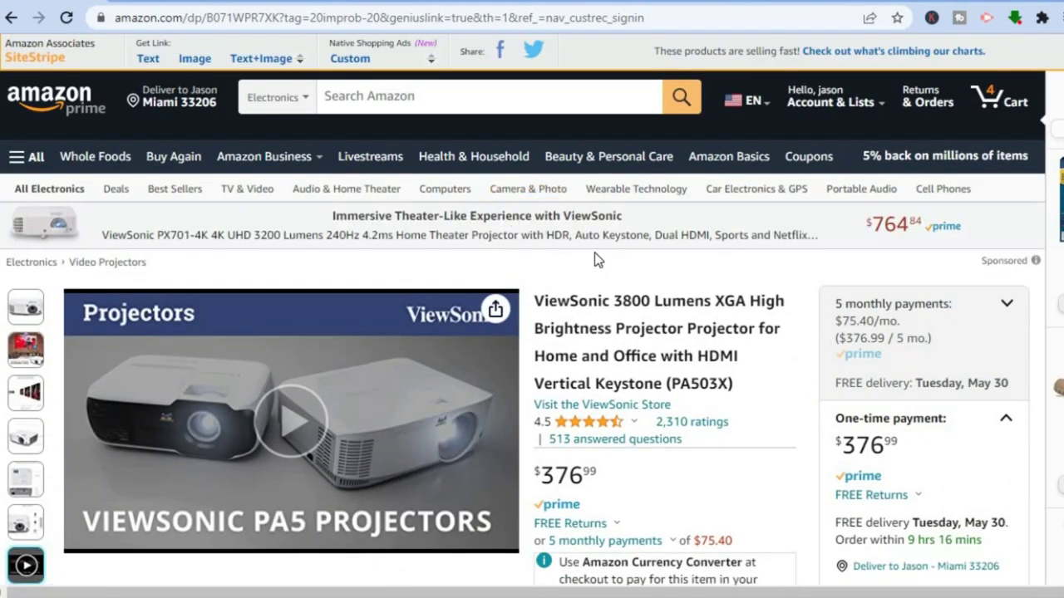
{"action": "left_click", "coordinate": [561, 1]}
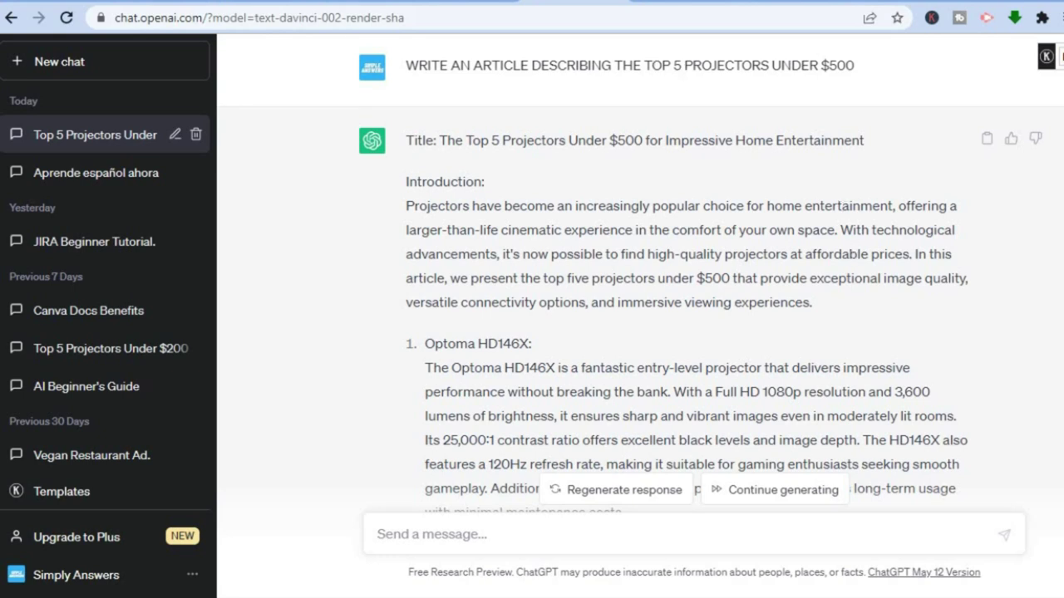
Copy the full ChatGPT article 'The Top 5 Projectors Under $500 for Impressive Home Entertainment'.
{"action": "scroll", "coordinate": [686, 271], "scroll_direction": "down", "scroll_amount": 8}
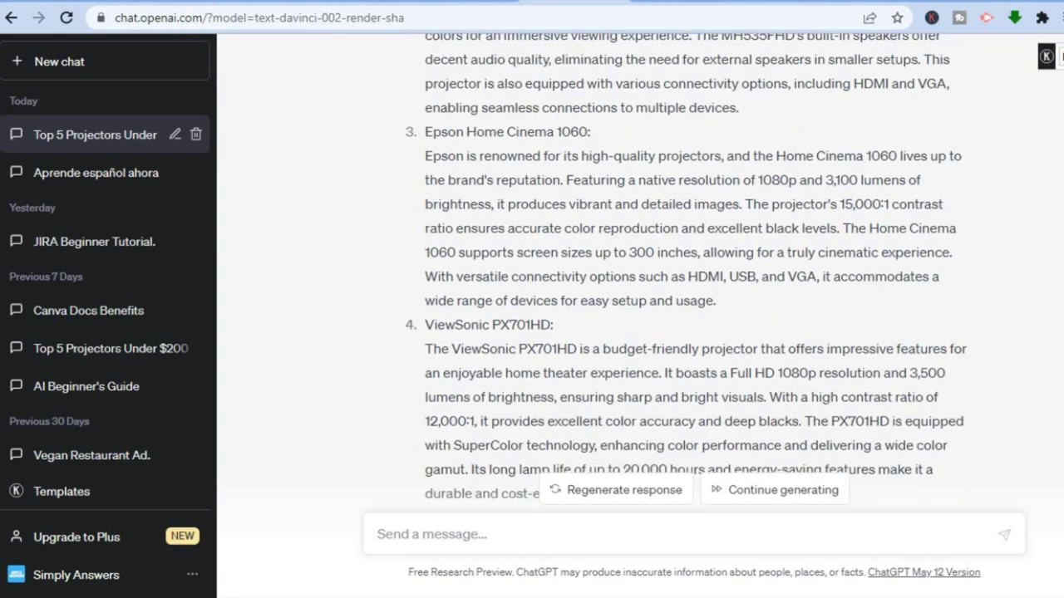
{"action": "scroll", "coordinate": [686, 270], "scroll_direction": "up", "scroll_amount": 8}
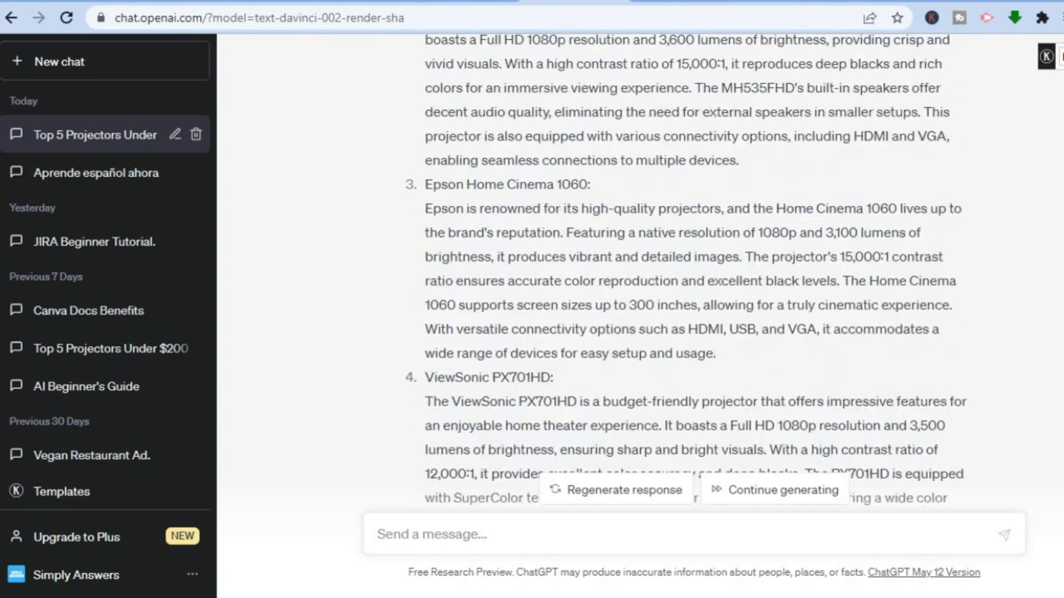
{"action": "scroll", "coordinate": [918, 197], "scroll_direction": "up", "scroll_amount": 1}
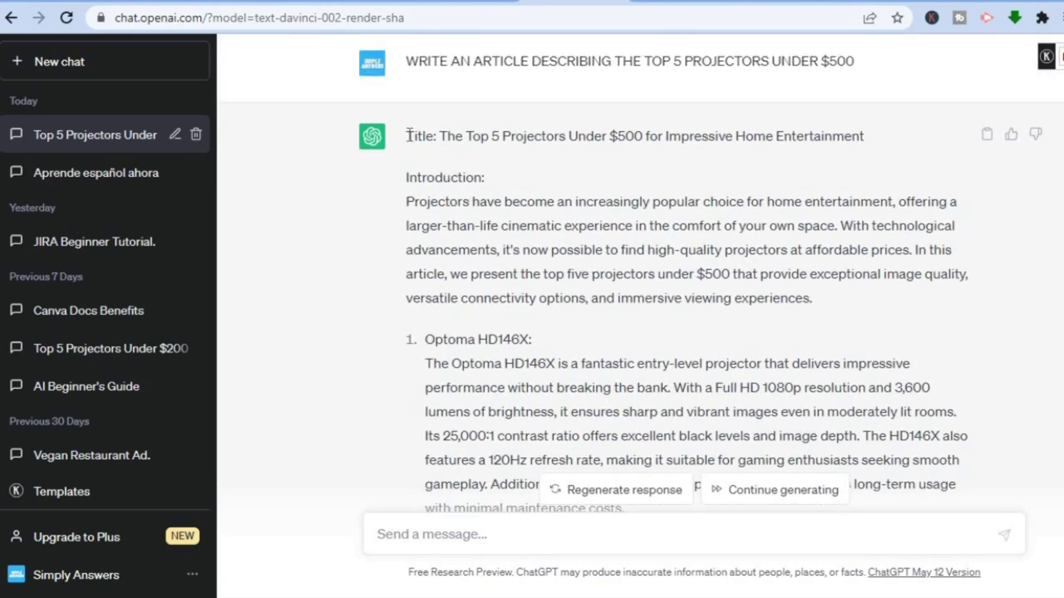
{"action": "left_click_drag", "start_coordinate": [406, 136], "coordinate": [592, 503]}
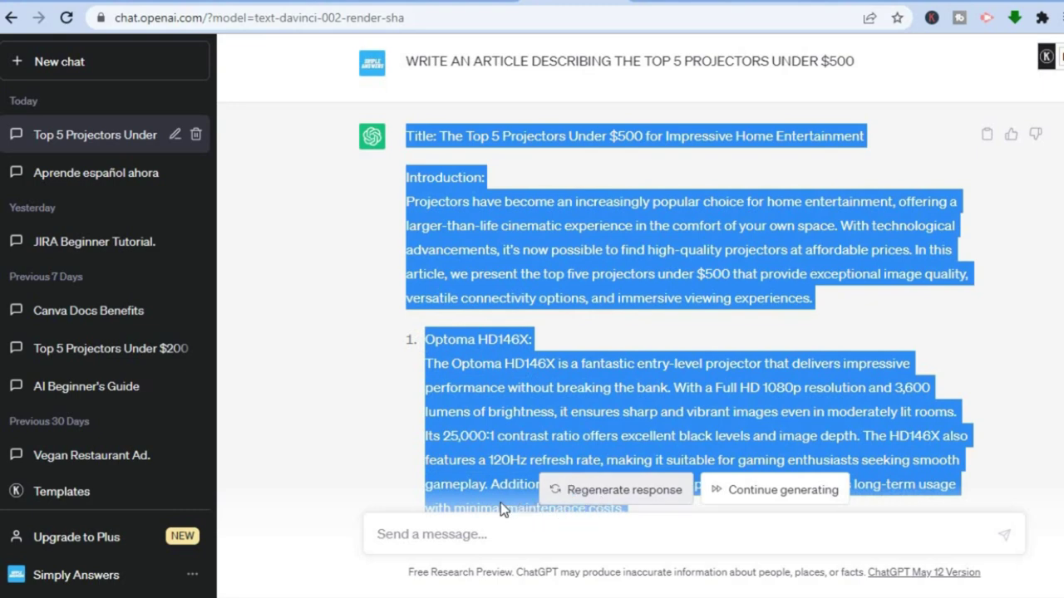
{"action": "left_click_drag", "start_coordinate": [470, 509], "coordinate": [474, 507]}
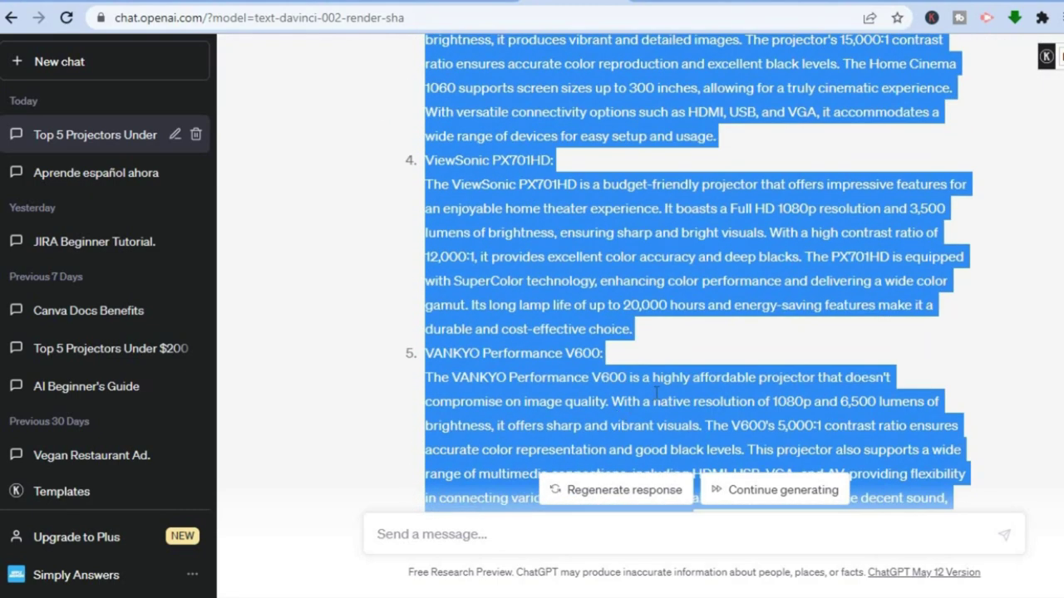
{"action": "right_click", "coordinate": [613, 293]}
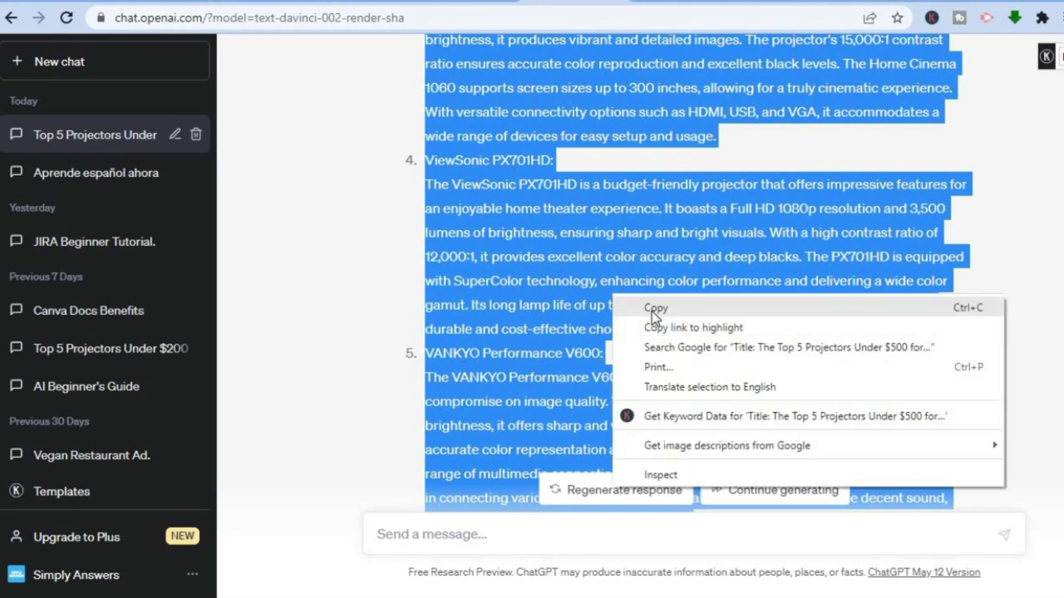
{"action": "left_click", "coordinate": [654, 308]}
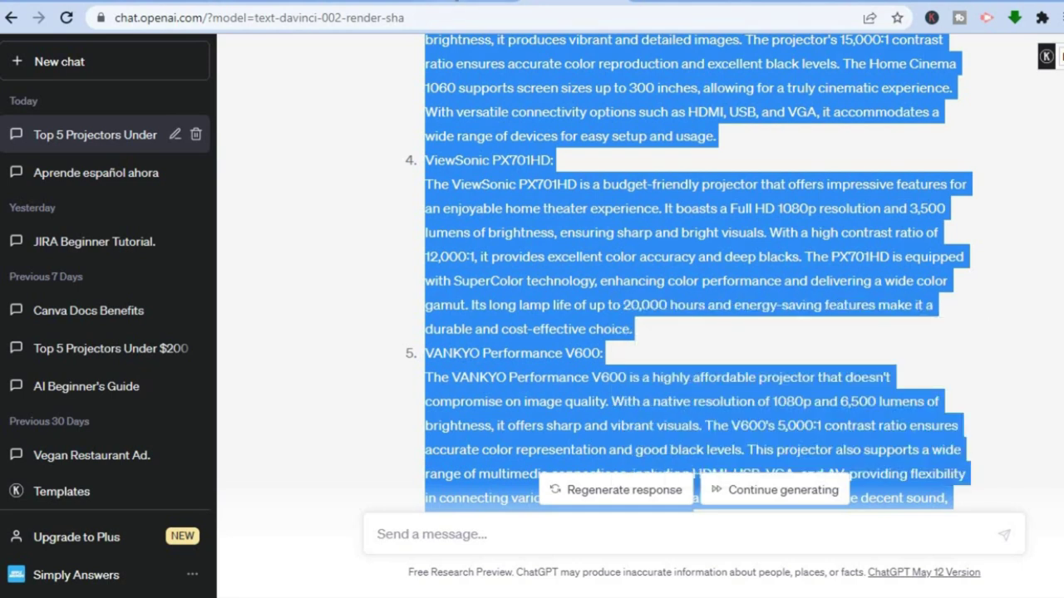
{"action": "key", "text": "ctrl+Tab"}
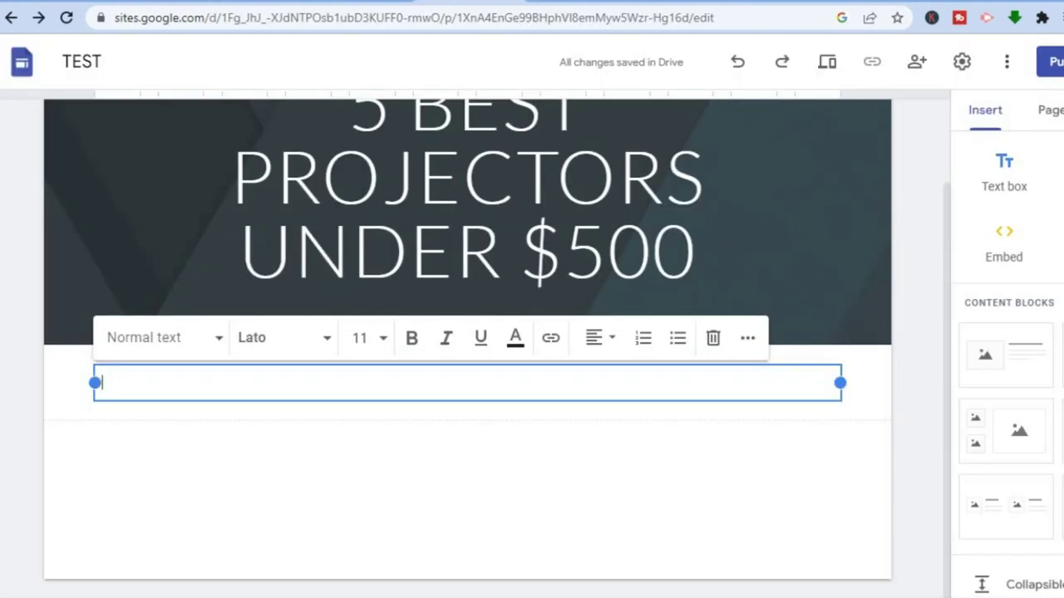
Paste the copied projector article into the empty text box.
{"action": "right_click", "coordinate": [165, 387]}
{"action": "left_click", "coordinate": [208, 220]}
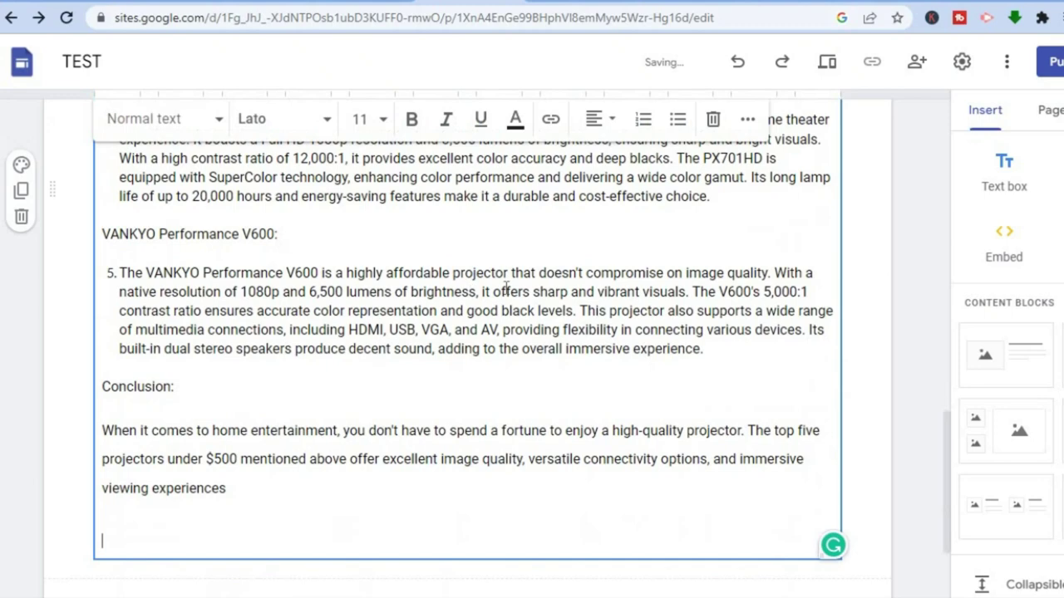
{"action": "left_click_drag", "start_coordinate": [945, 455], "coordinate": [937, 252]}
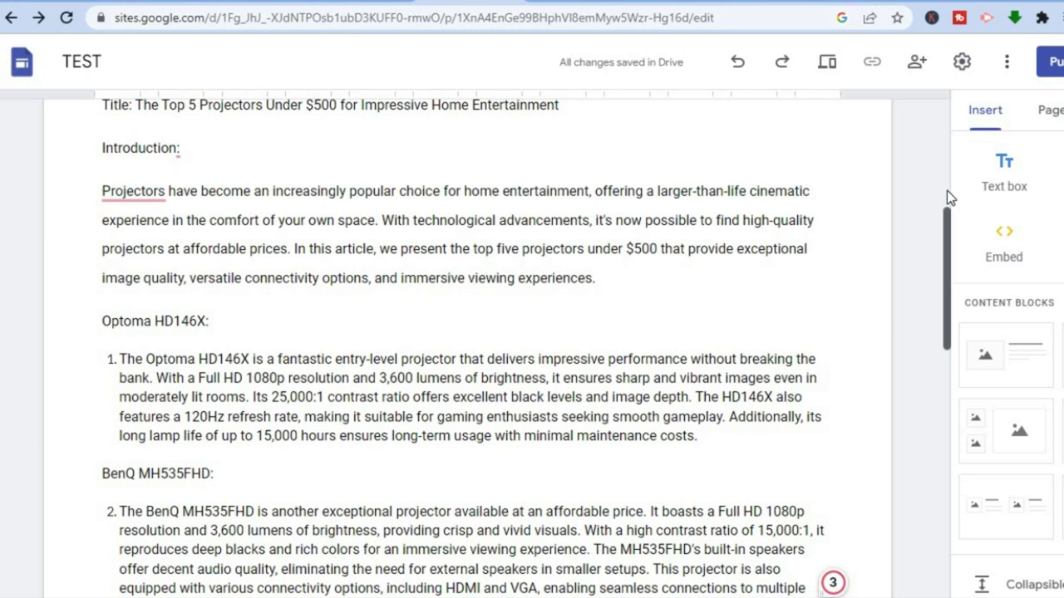
{"action": "scroll", "coordinate": [947, 190], "scroll_direction": "up", "scroll_amount": 2}
Remove the 'Title:' label and style the article title as a Heading.
{"action": "left_click", "coordinate": [131, 263]}
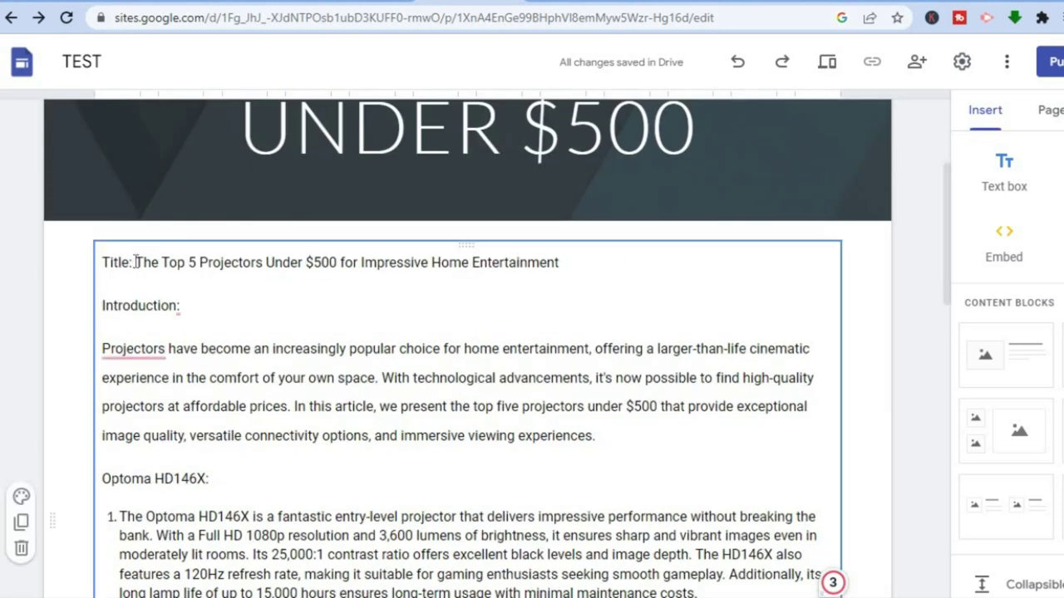
{"action": "left_click", "coordinate": [135, 263]}
{"action": "key", "text": "BackSpace"}
{"action": "key", "text": "BackSpace"}
{"action": "key", "text": "BackSpace"}
{"action": "key", "text": "BackSpace"}
{"action": "key", "text": "BackSpace"}
{"action": "key", "text": "BackSpace"}
{"action": "key", "text": "BackSpace"}
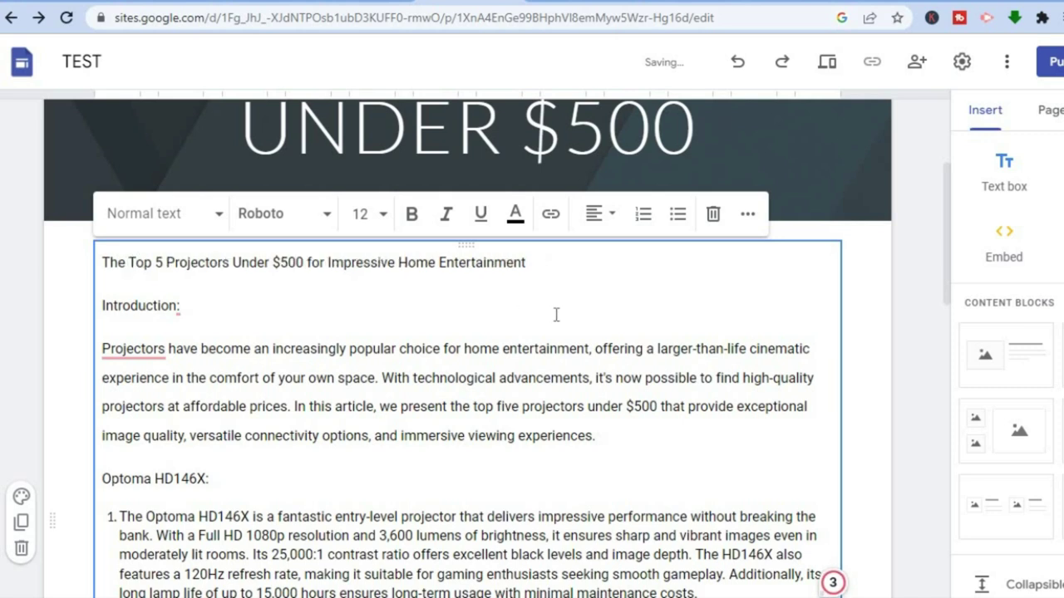
{"action": "left_click_drag", "start_coordinate": [532, 262], "coordinate": [97, 266]}
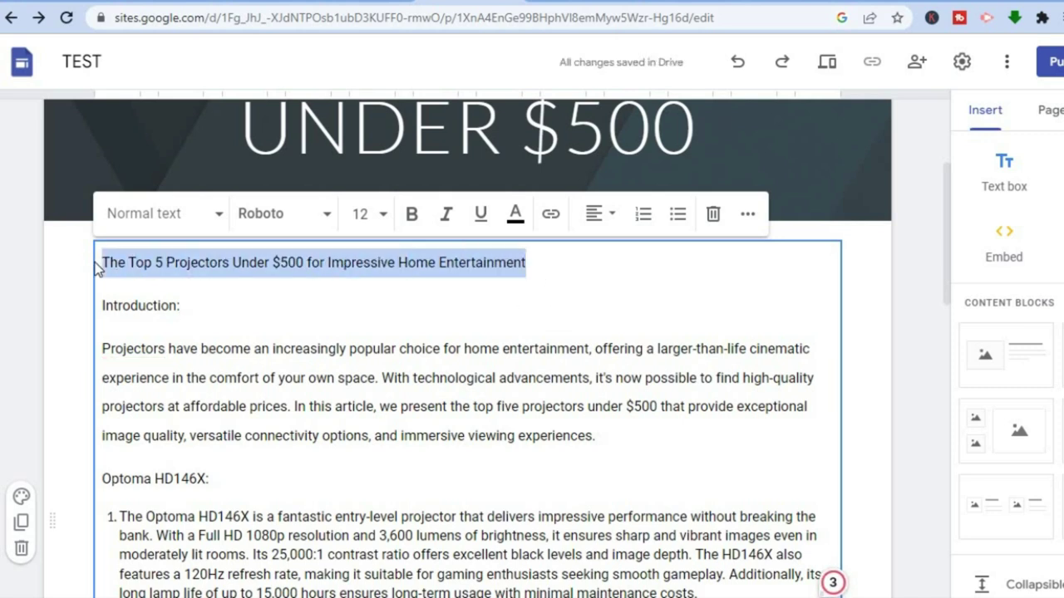
{"action": "left_click", "coordinate": [205, 219]}
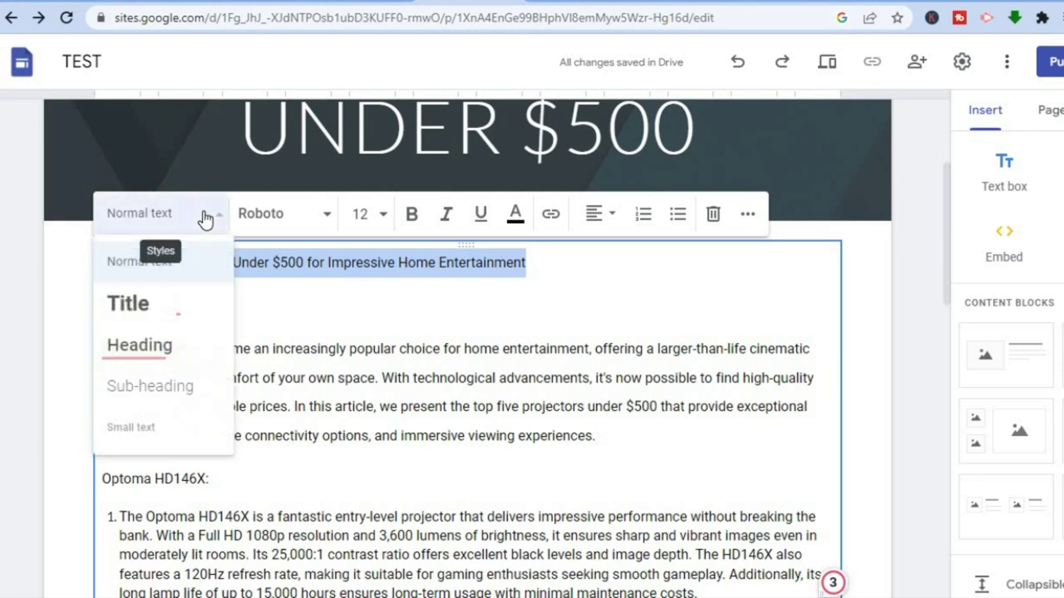
{"action": "left_click", "coordinate": [180, 356]}
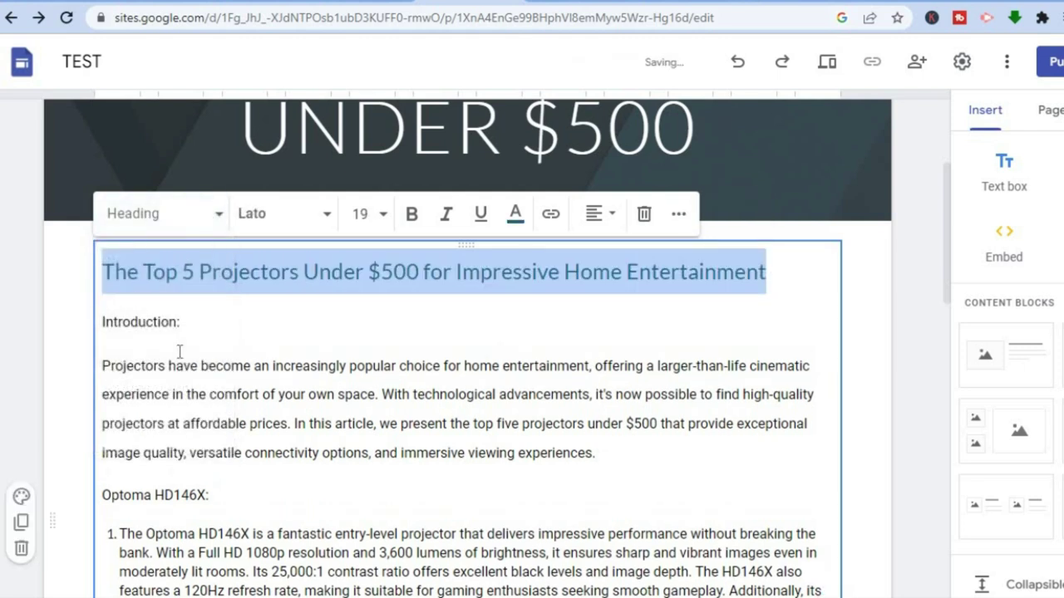
Remove the 'Introduction:' label and style 'Optoma HD146X' as a Sub-heading.
{"action": "left_click", "coordinate": [184, 316]}
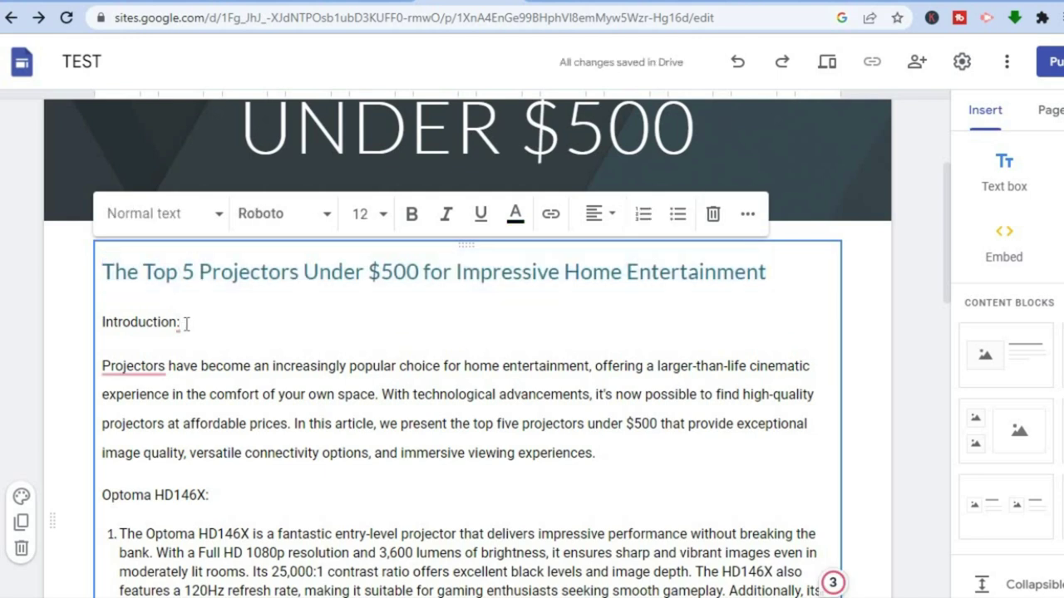
{"action": "left_click_drag", "start_coordinate": [184, 317], "coordinate": [82, 327]}
{"action": "key", "text": "BackSpace"}
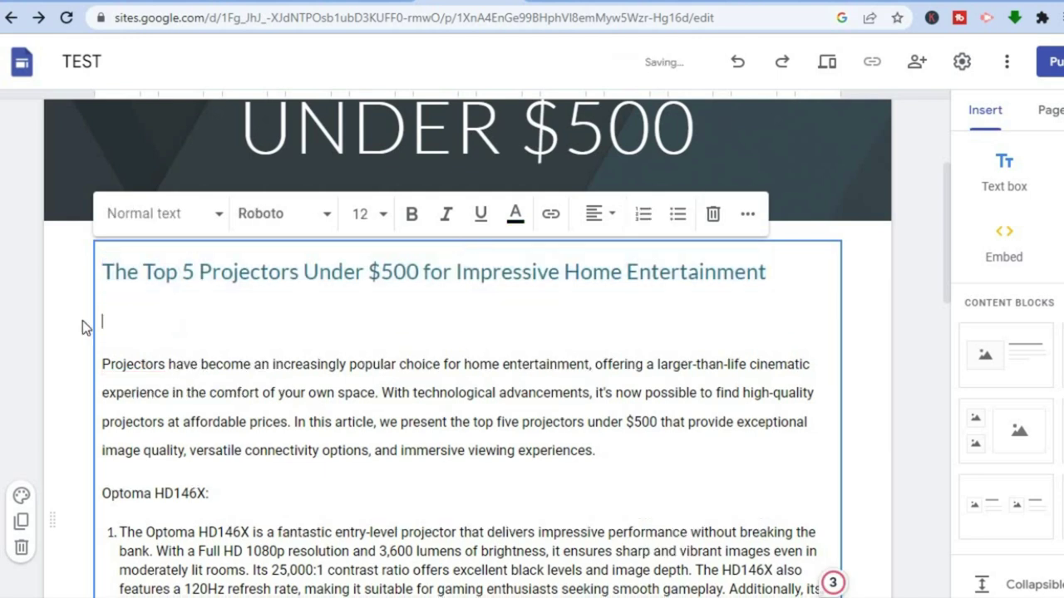
{"action": "left_click", "coordinate": [210, 495]}
{"action": "key", "text": "BackSpace"}
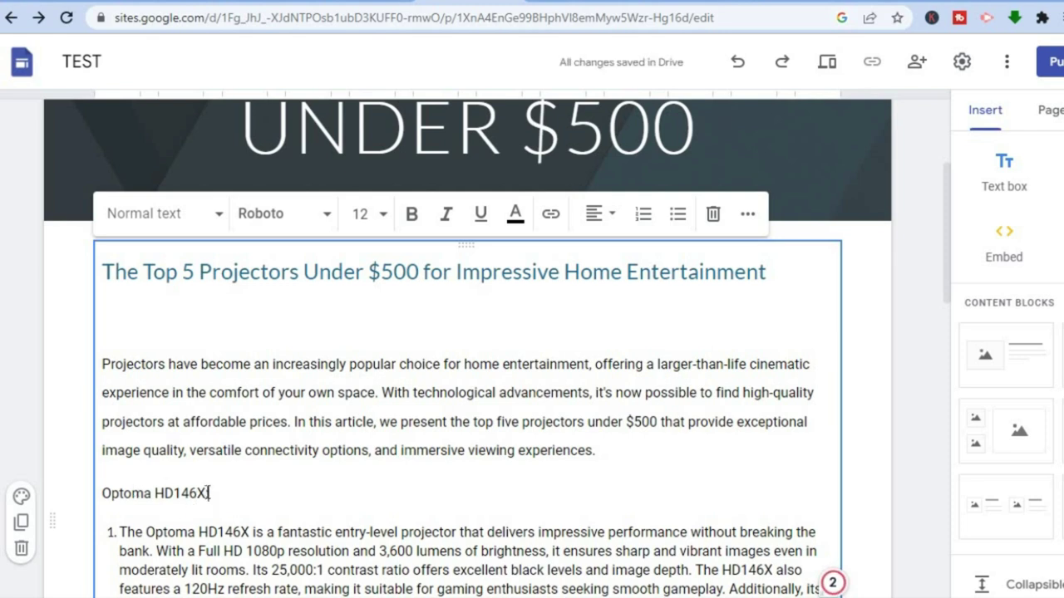
{"action": "left_click_drag", "start_coordinate": [207, 494], "coordinate": [90, 494]}
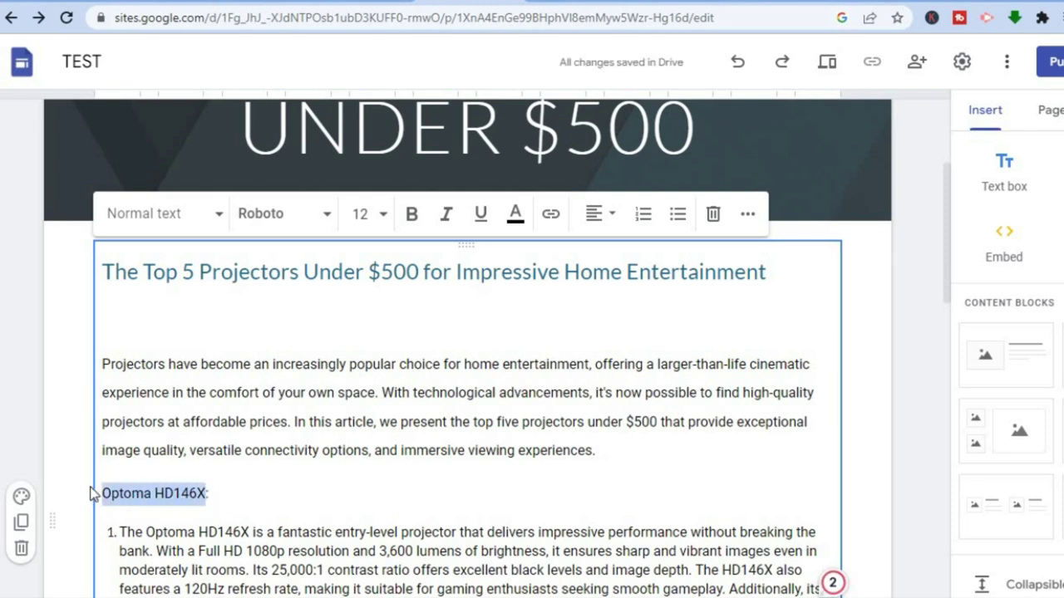
{"action": "left_click", "coordinate": [213, 221]}
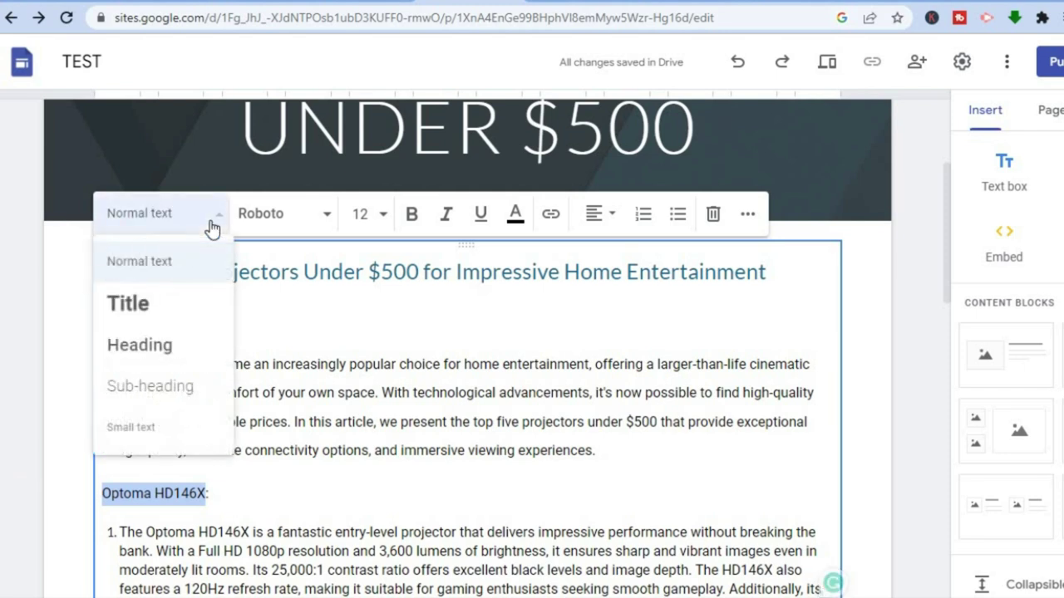
{"action": "left_click", "coordinate": [172, 400]}
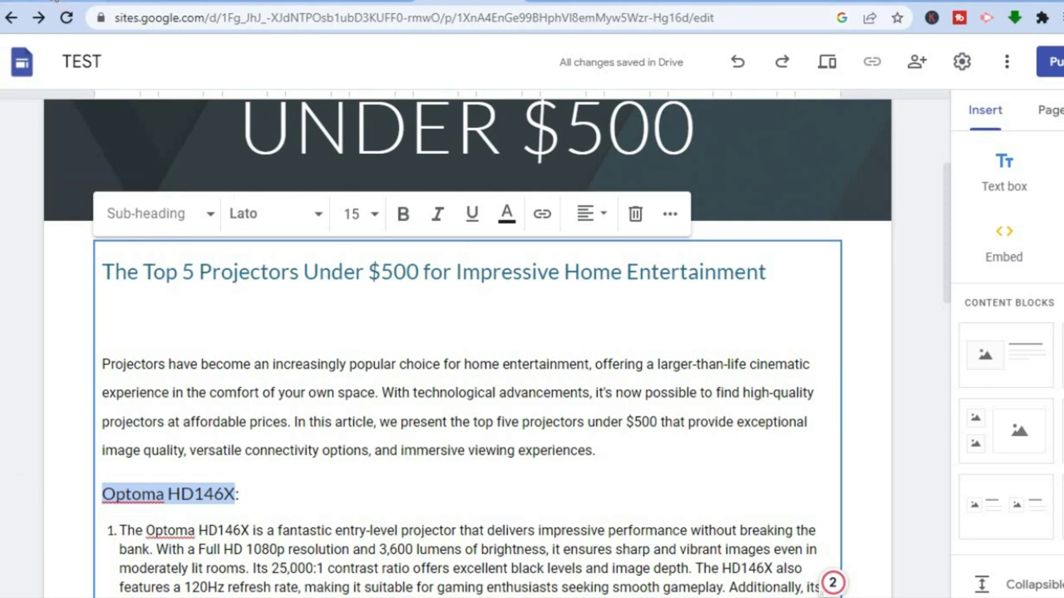
{"action": "key", "text": "ctrl+Tab"}
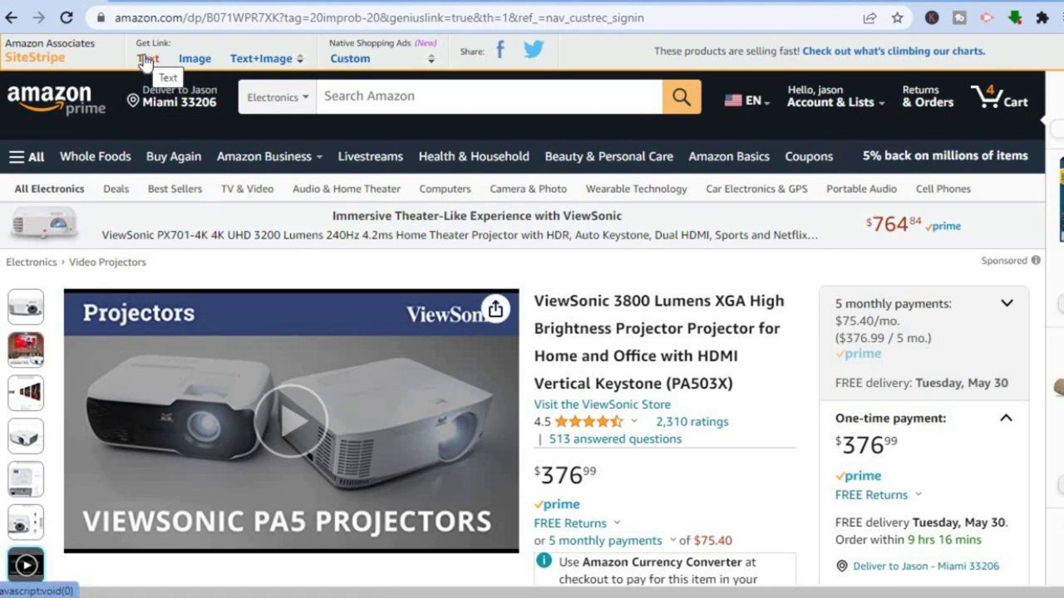
Generate and copy a fresh SiteStripe short text link for the ViewSonic projector.
{"action": "left_click", "coordinate": [146, 59]}
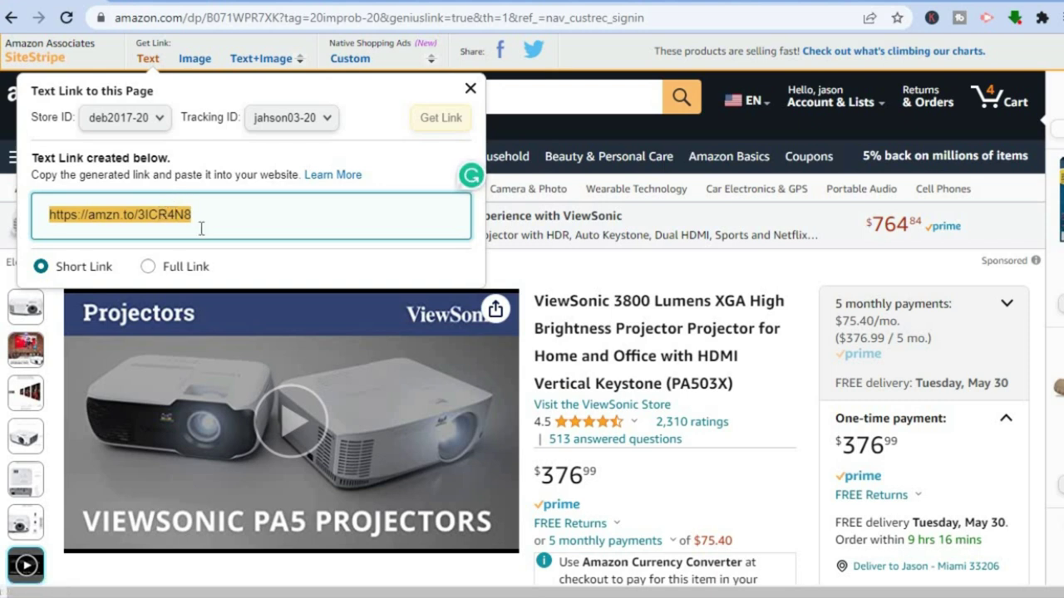
{"action": "right_click", "coordinate": [158, 213]}
{"action": "left_click", "coordinate": [204, 225]}
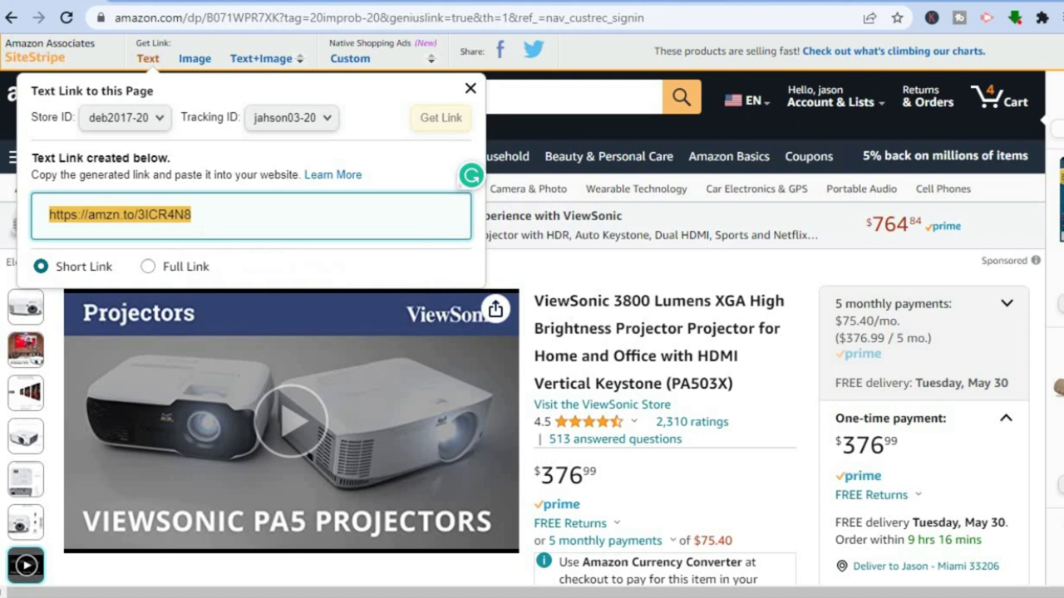
{"action": "left_click", "coordinate": [451, 2]}
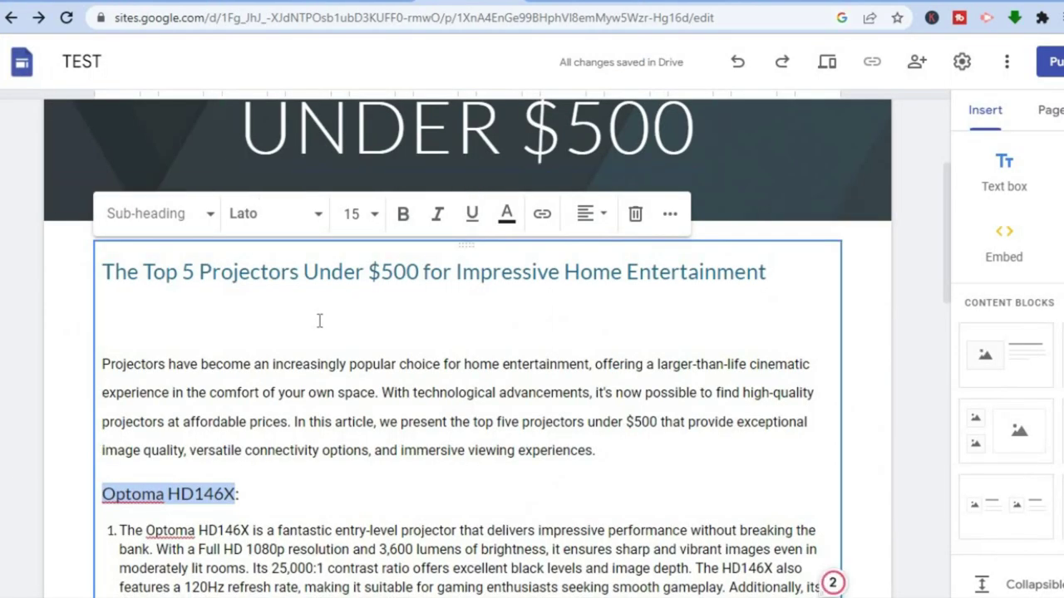
Link the 'Optoma HD146X' sub-heading to the pasted Amazon affiliate short link.
{"action": "left_click", "coordinate": [541, 214]}
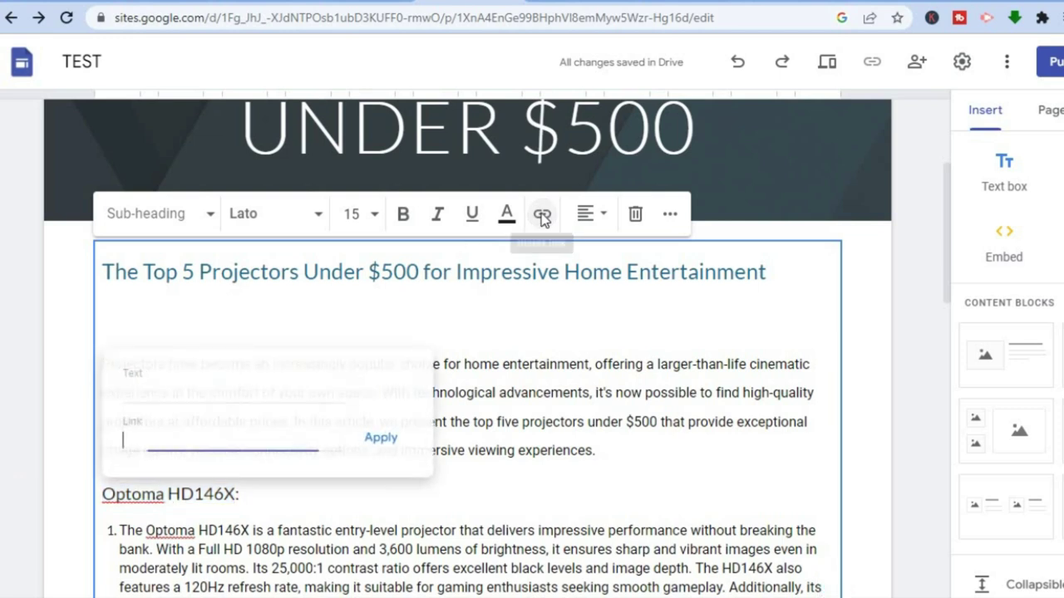
{"action": "right_click", "coordinate": [199, 443]}
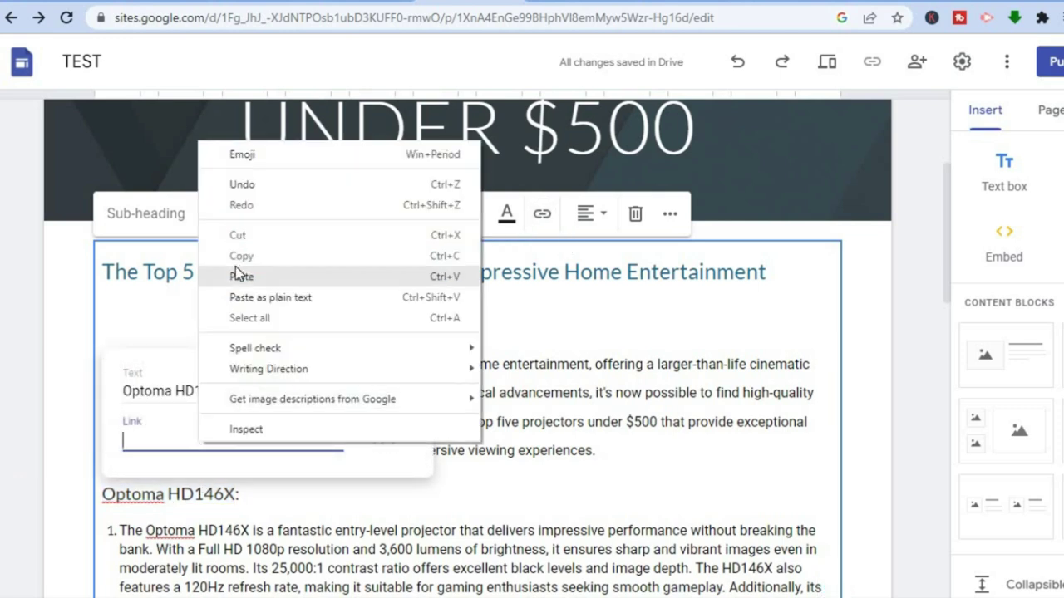
{"action": "left_click", "coordinate": [388, 418]}
{"action": "key", "text": "ctrl+v"}
{"action": "left_click", "coordinate": [382, 437]}
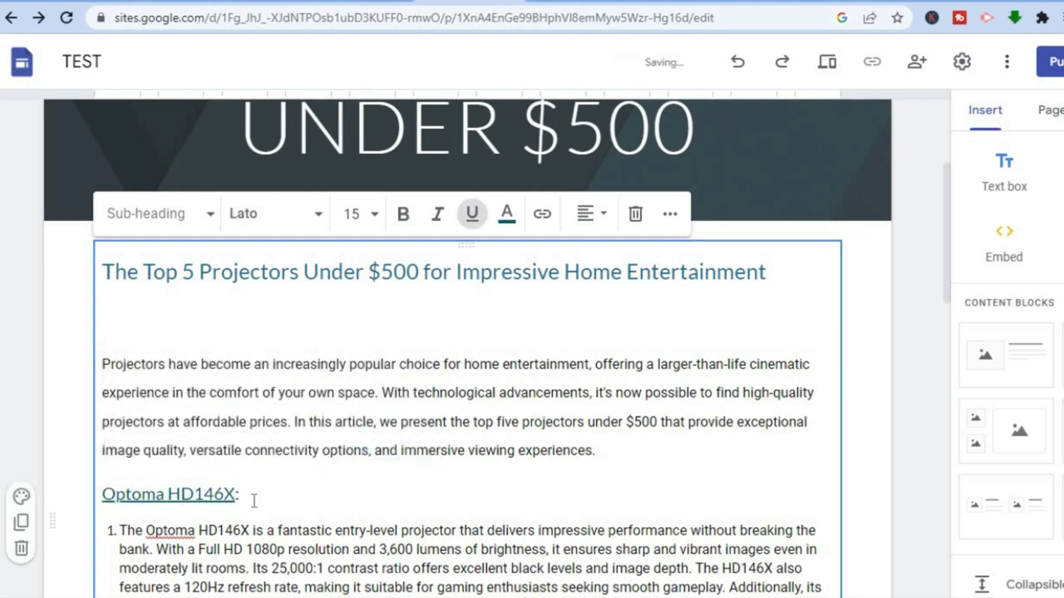
Add a blank plain paragraph after the Optoma HD146X description.
{"action": "left_click_drag", "start_coordinate": [945, 220], "coordinate": [939, 299]}
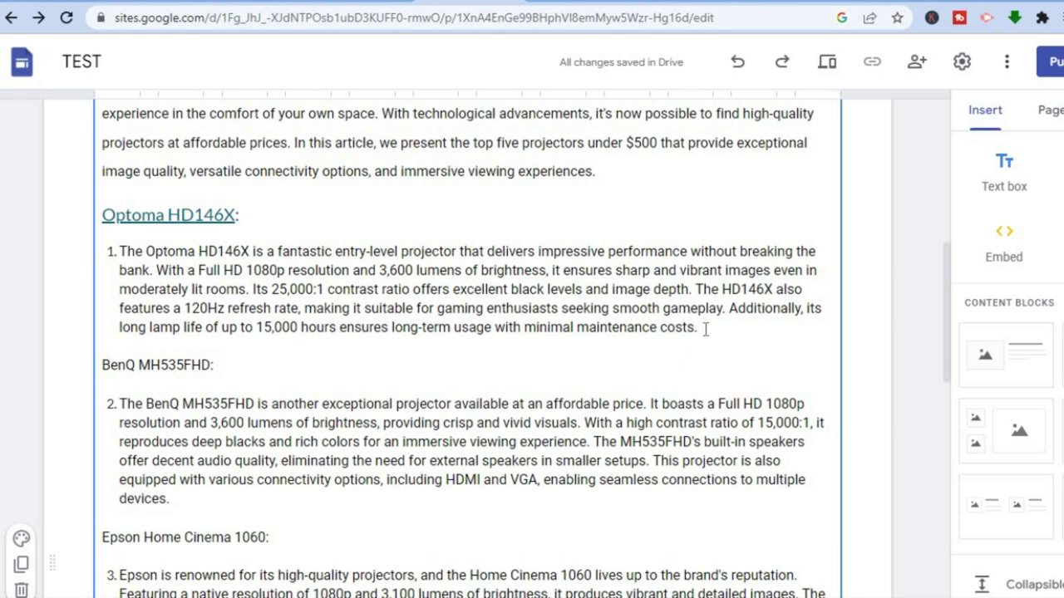
{"action": "left_click", "coordinate": [704, 331]}
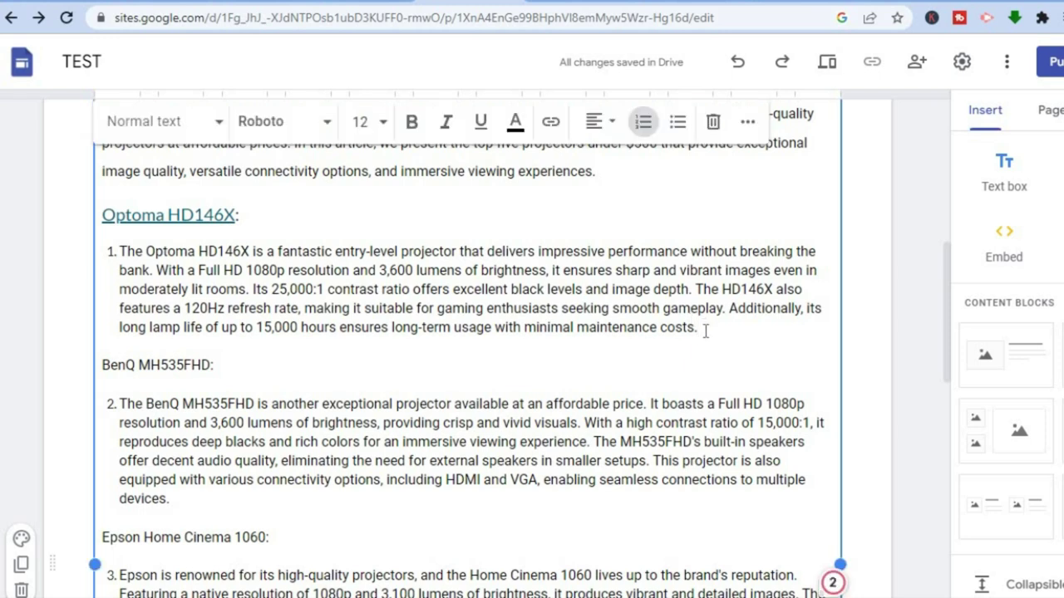
{"action": "key", "text": "Return"}
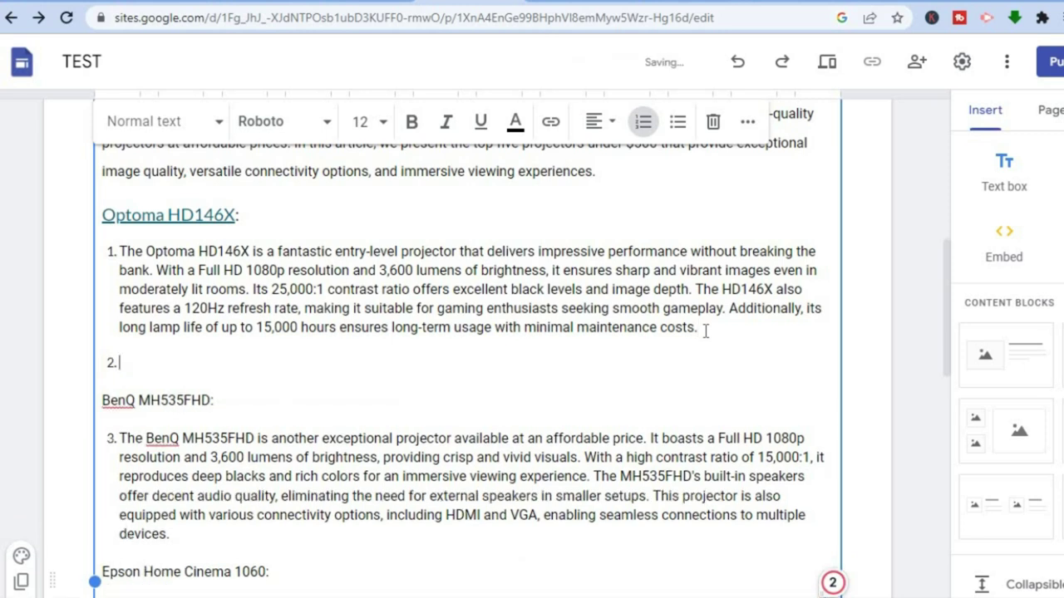
{"action": "key", "text": "BackSpace"}
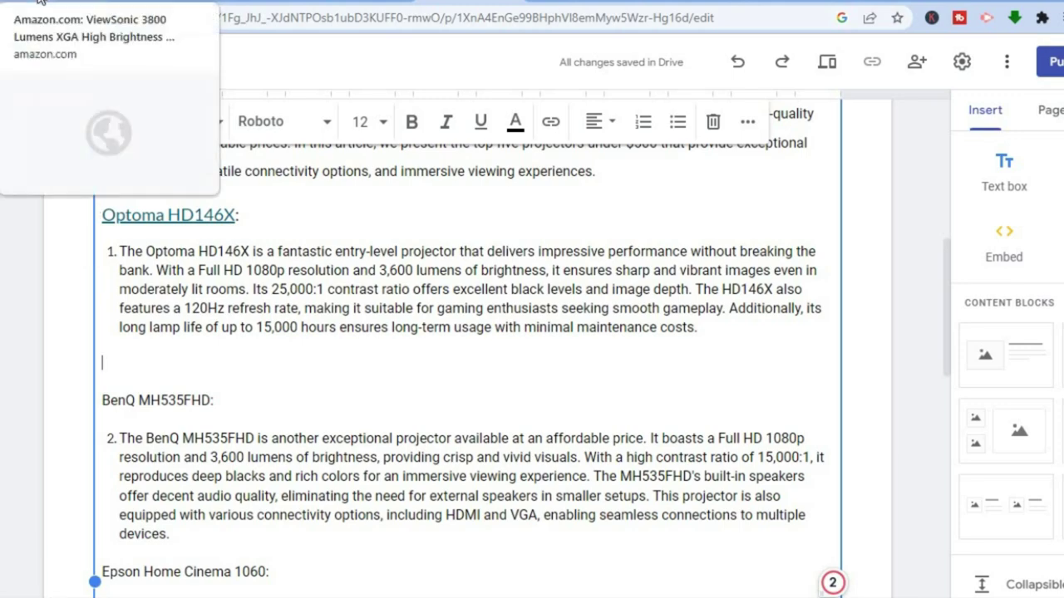
Return to the Amazon projector page and enlarge the dimensions product image.
{"action": "left_click", "coordinate": [38, 4]}
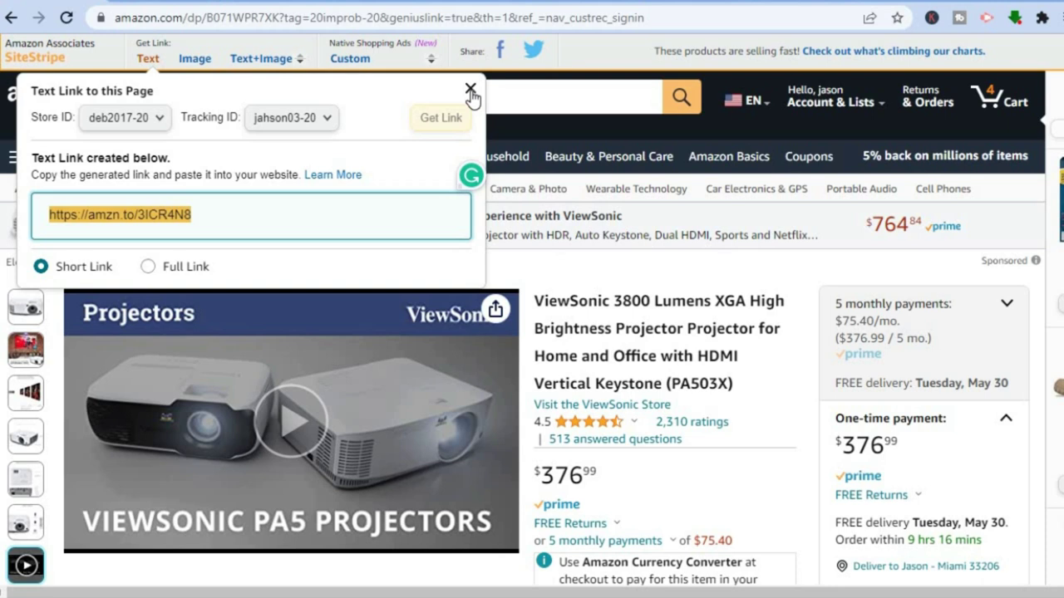
{"action": "left_click", "coordinate": [243, 274]}
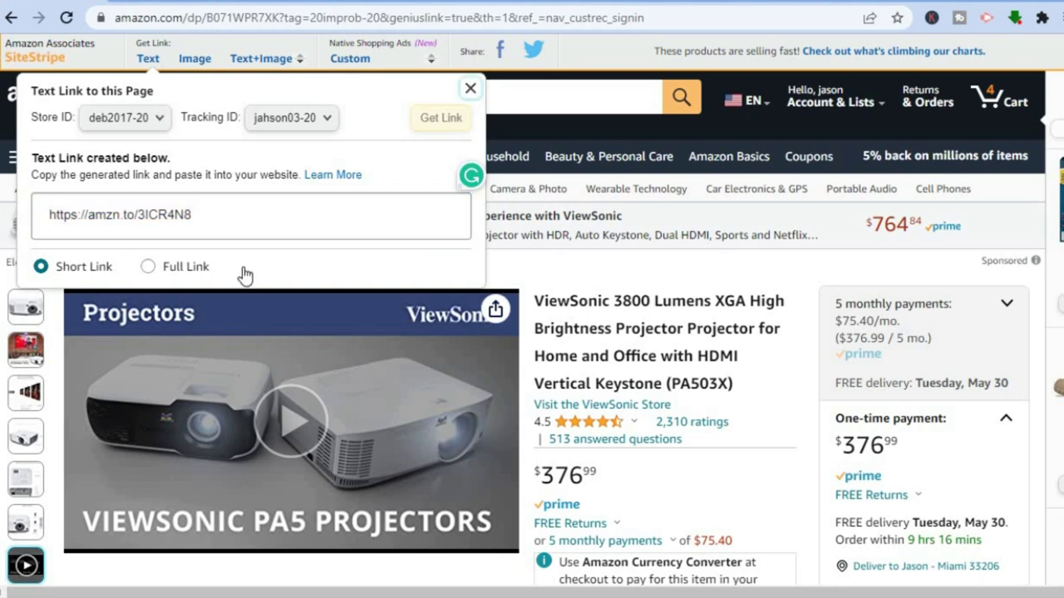
{"action": "mouse_move", "coordinate": [24, 440]}
{"action": "left_click", "coordinate": [24, 441]}
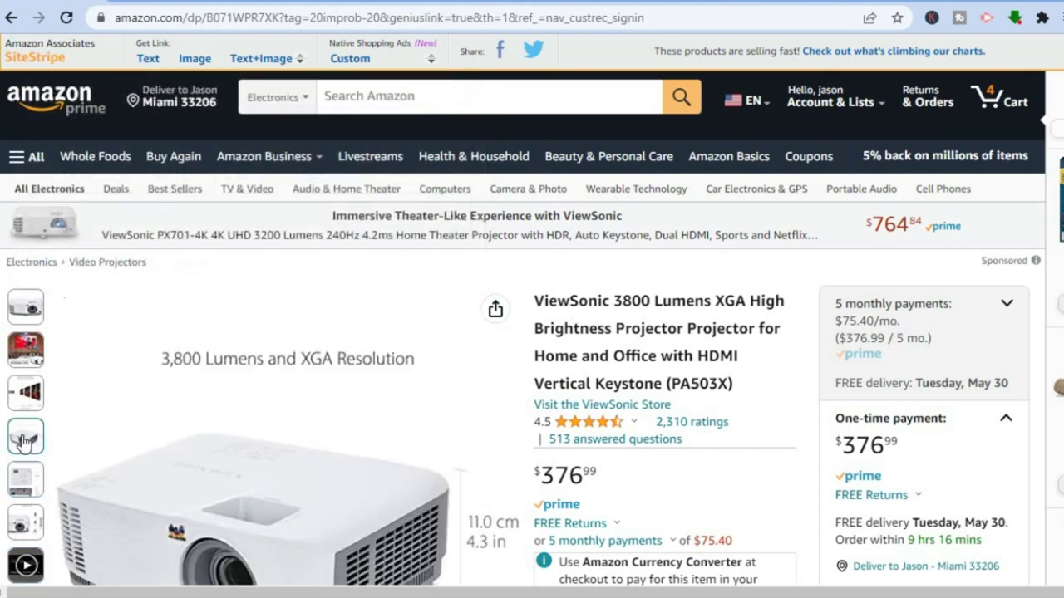
{"action": "left_click", "coordinate": [247, 450]}
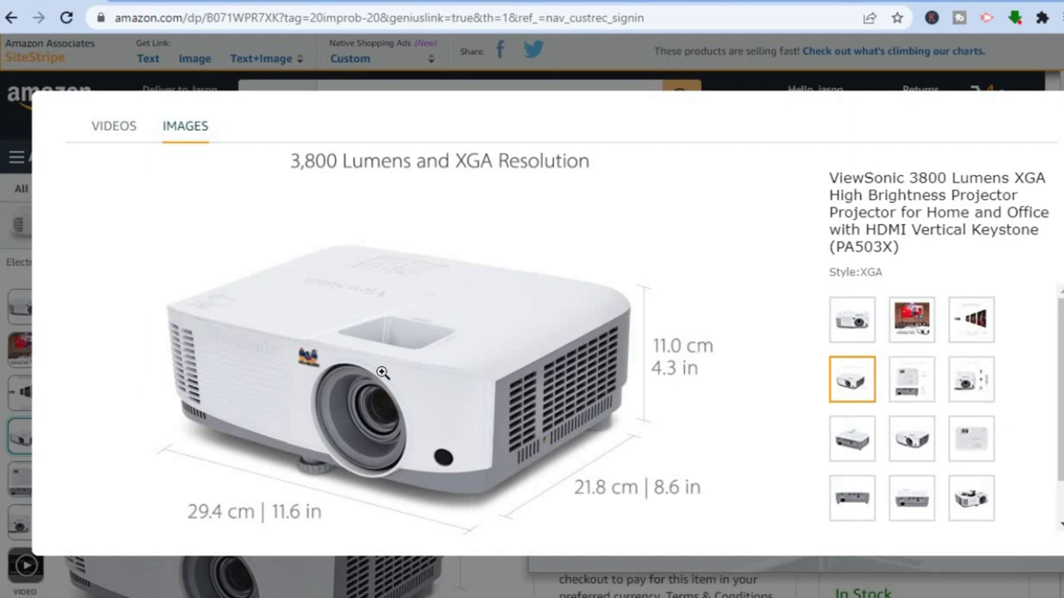
Close the enlarged image and bring up the ViewSonic PA5 Projectors video from the gallery.
{"action": "right_click", "coordinate": [382, 373]}
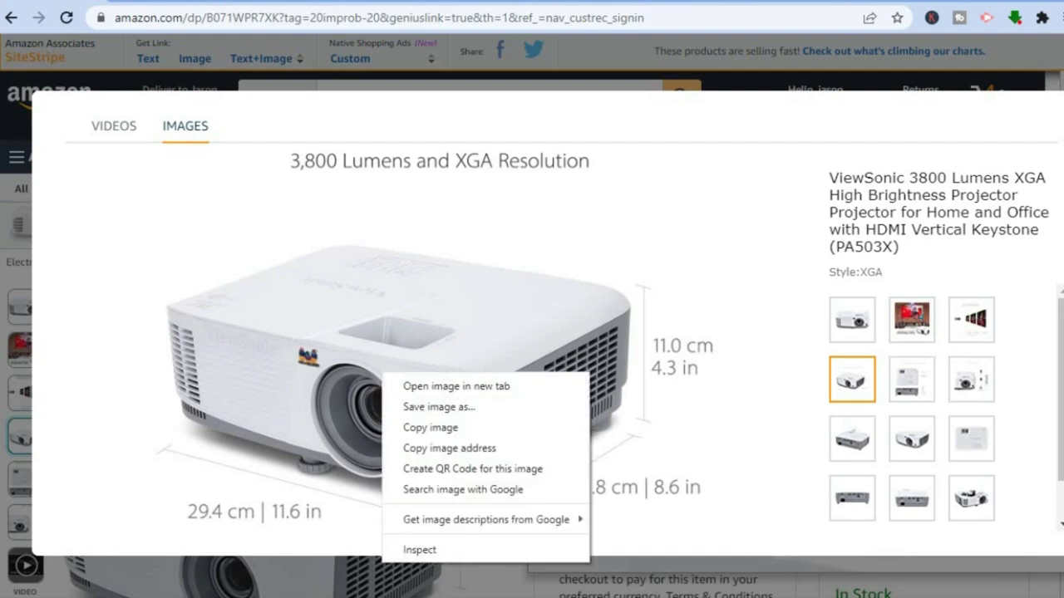
{"action": "key", "text": "Escape"}
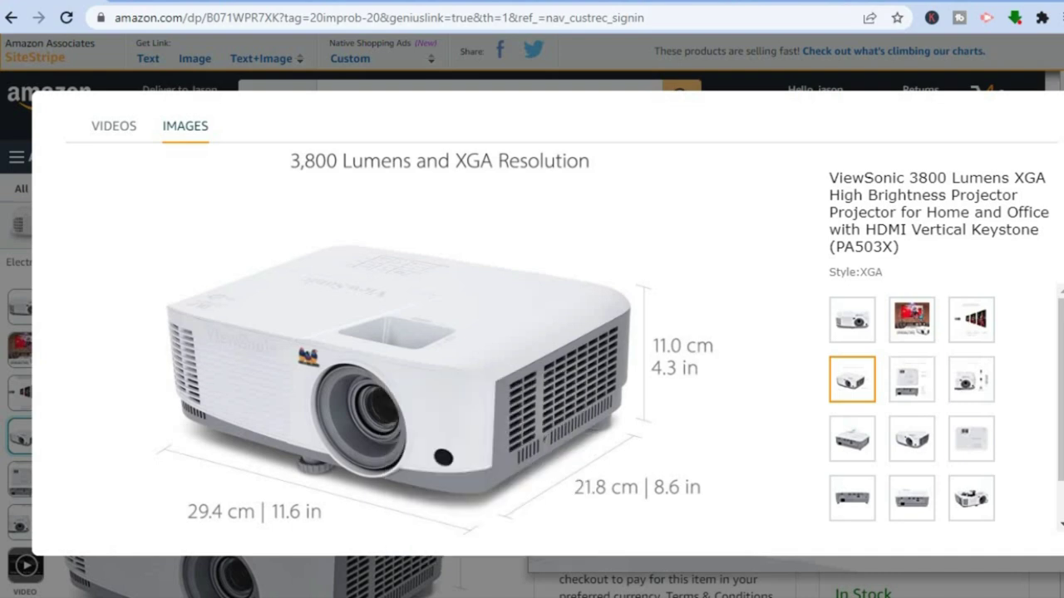
{"action": "key", "text": "Escape"}
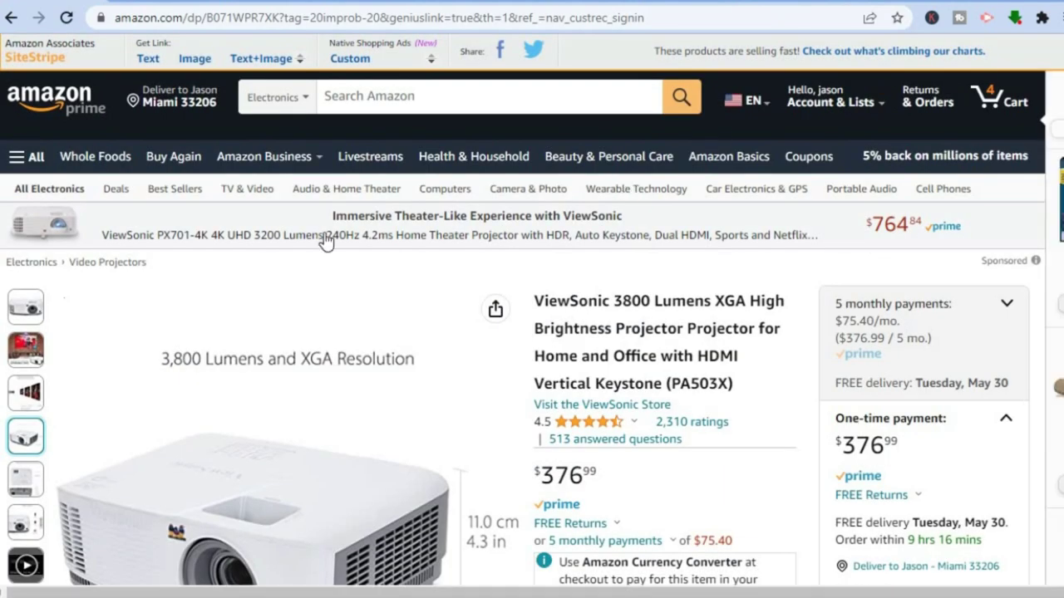
{"action": "mouse_move", "coordinate": [112, 375]}
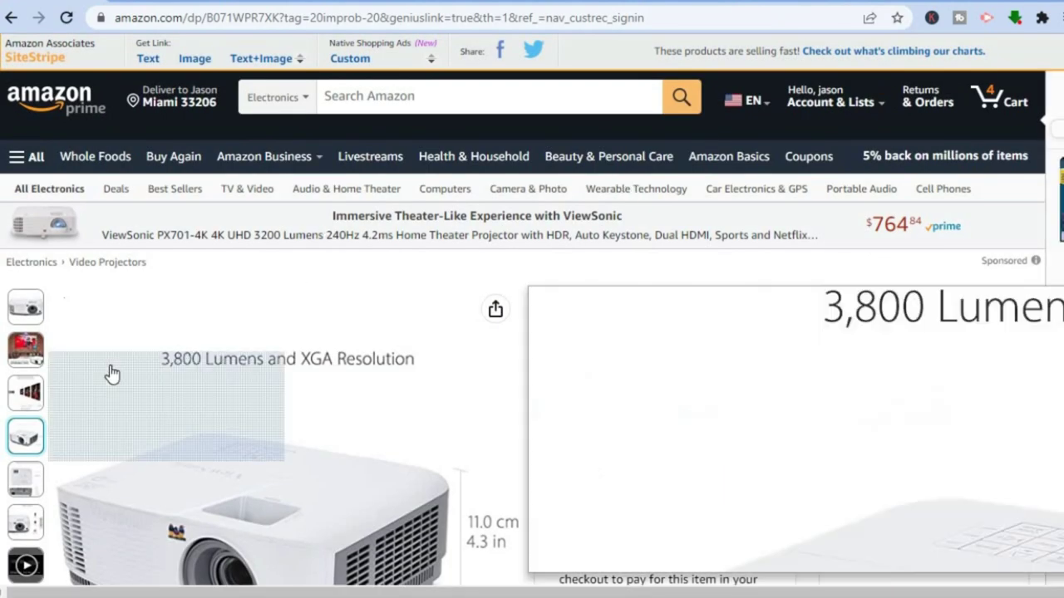
{"action": "left_click", "coordinate": [20, 515]}
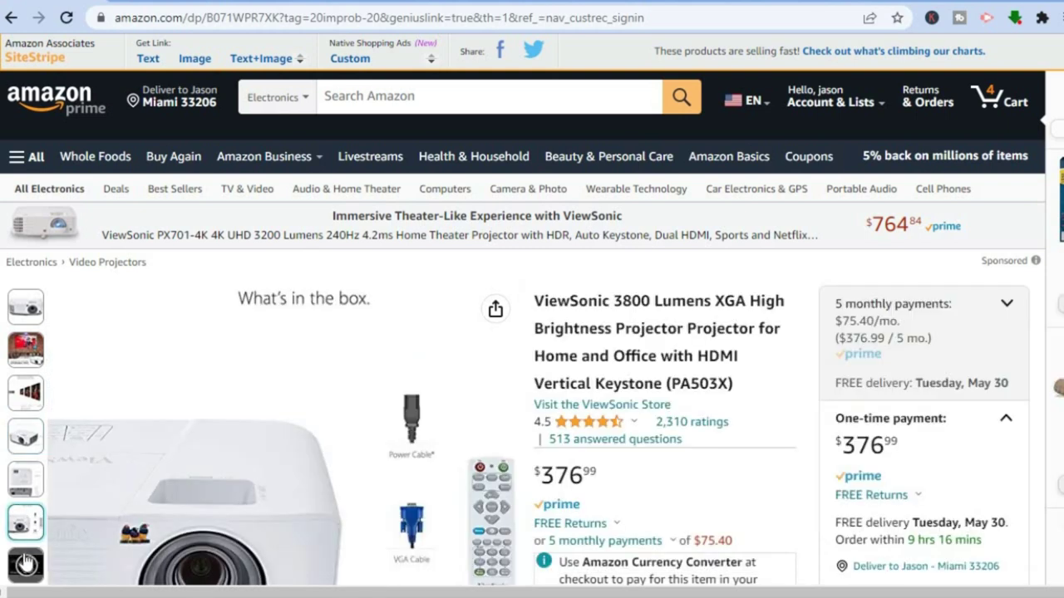
{"action": "left_click", "coordinate": [26, 565]}
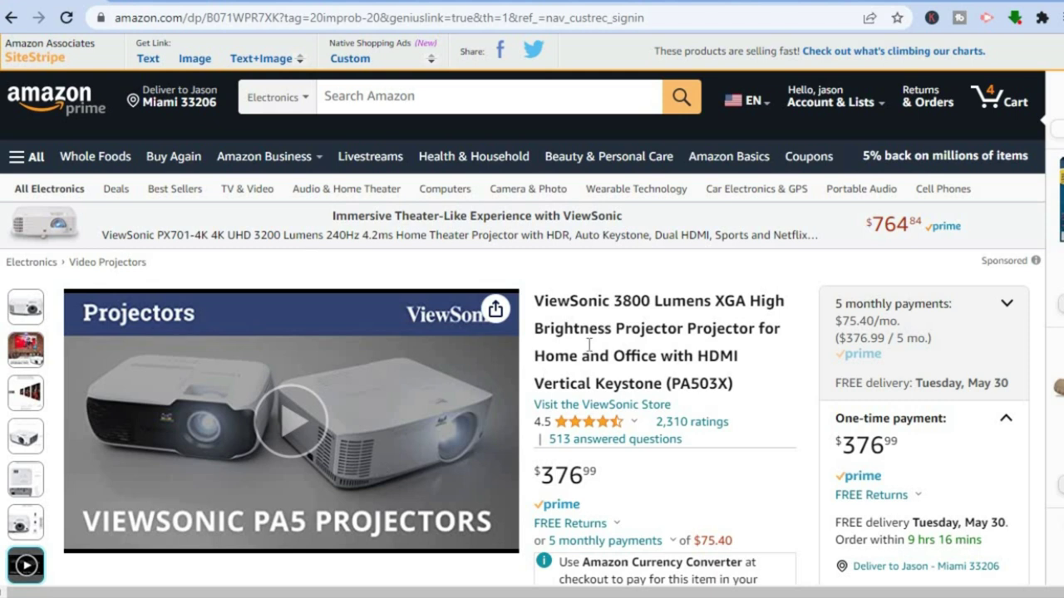
List the page's mp4 videos in Video Downloader Professional, preview three, check download options, and close the player.
{"action": "left_click", "coordinate": [677, 1]}
{"action": "left_click", "coordinate": [1016, 22]}
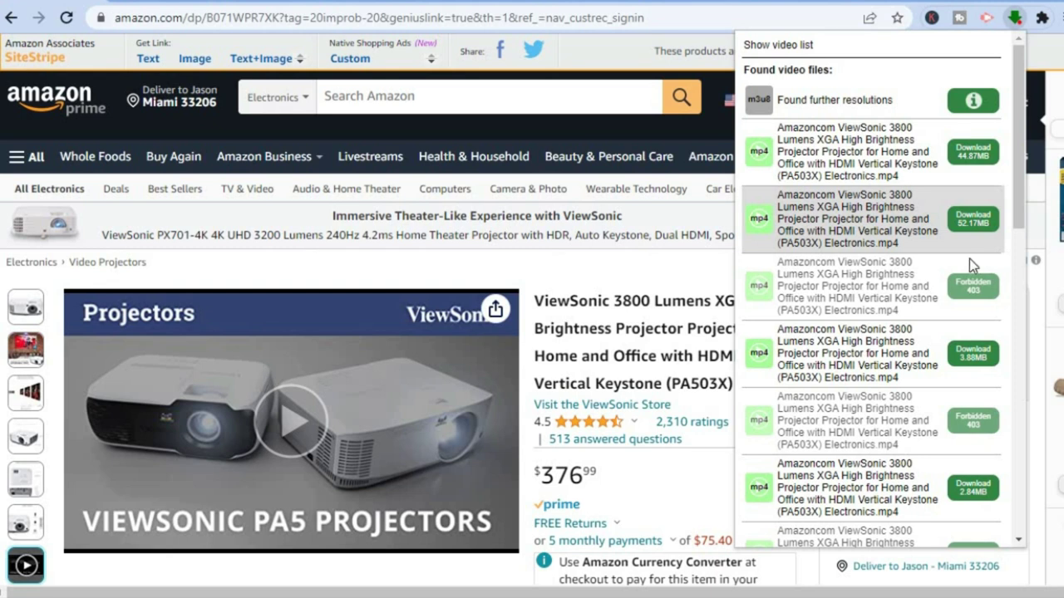
{"action": "left_click", "coordinate": [755, 356]}
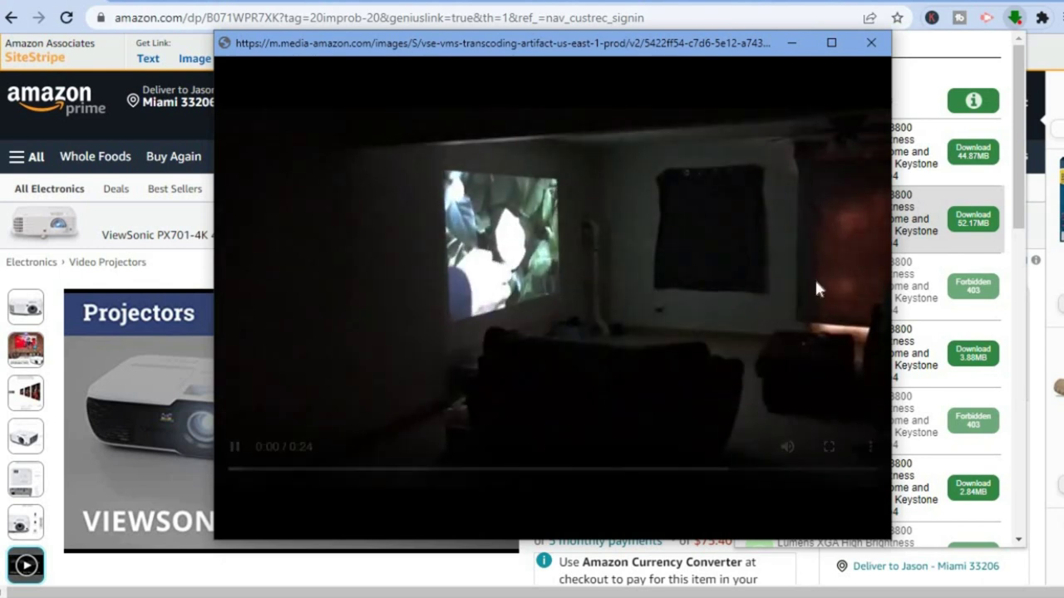
{"action": "left_click", "coordinate": [871, 43]}
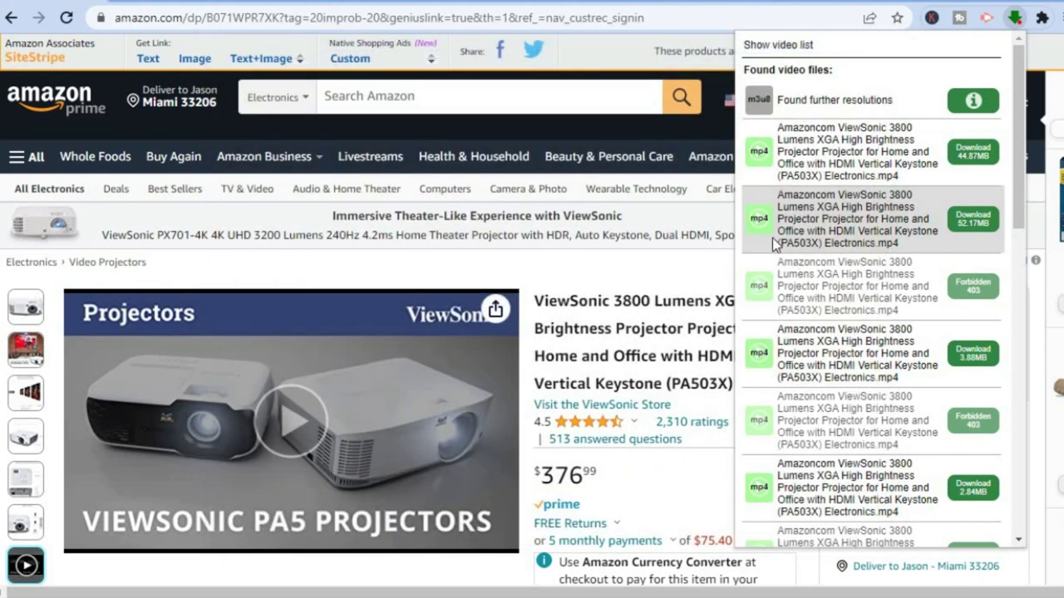
{"action": "left_click", "coordinate": [757, 222]}
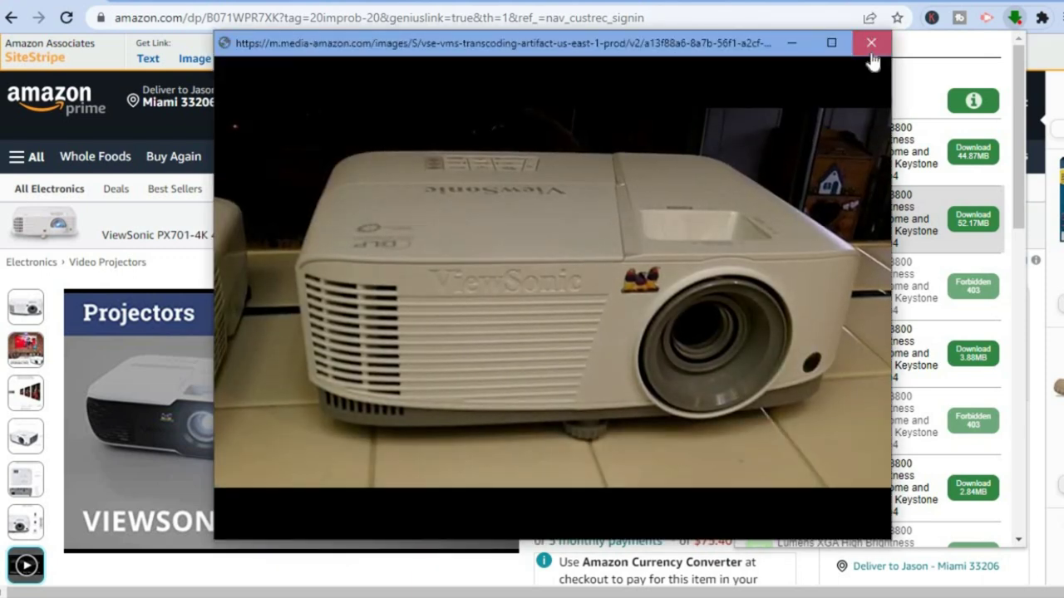
{"action": "left_click", "coordinate": [871, 52]}
{"action": "left_click", "coordinate": [758, 153]}
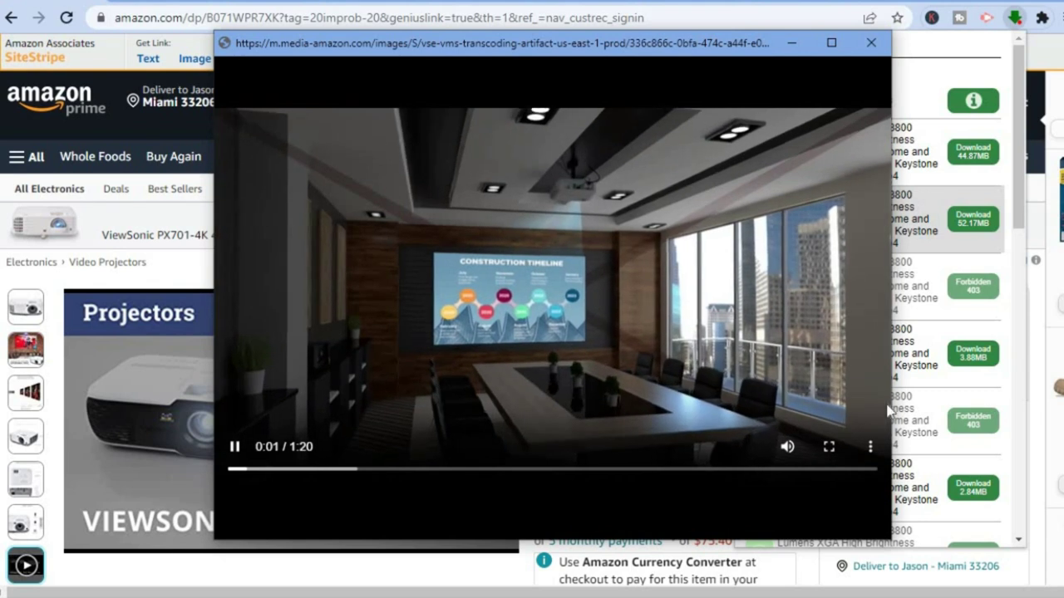
{"action": "left_click", "coordinate": [870, 452]}
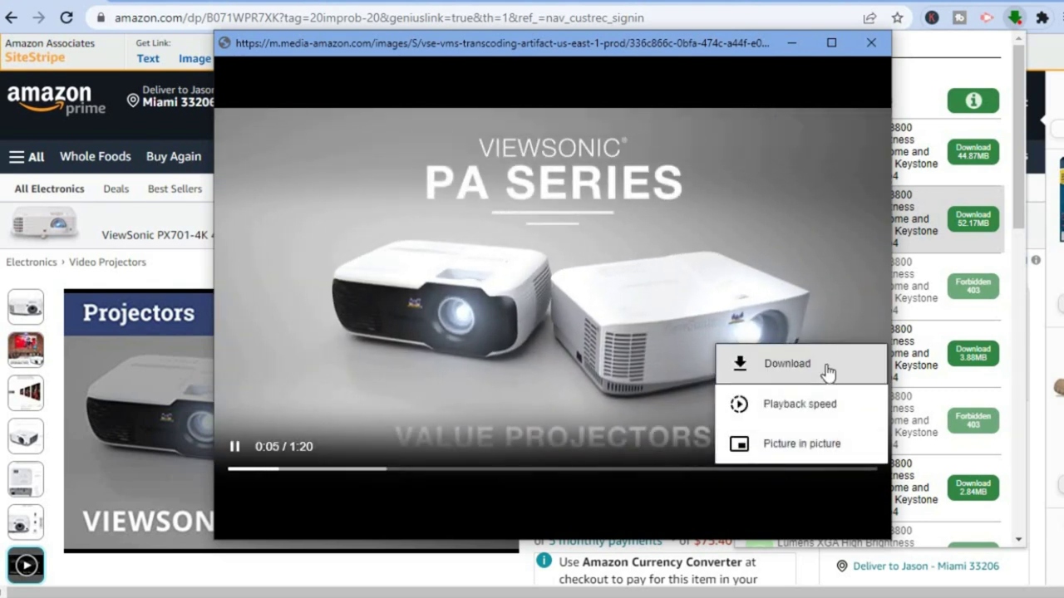
{"action": "left_click", "coordinate": [871, 43]}
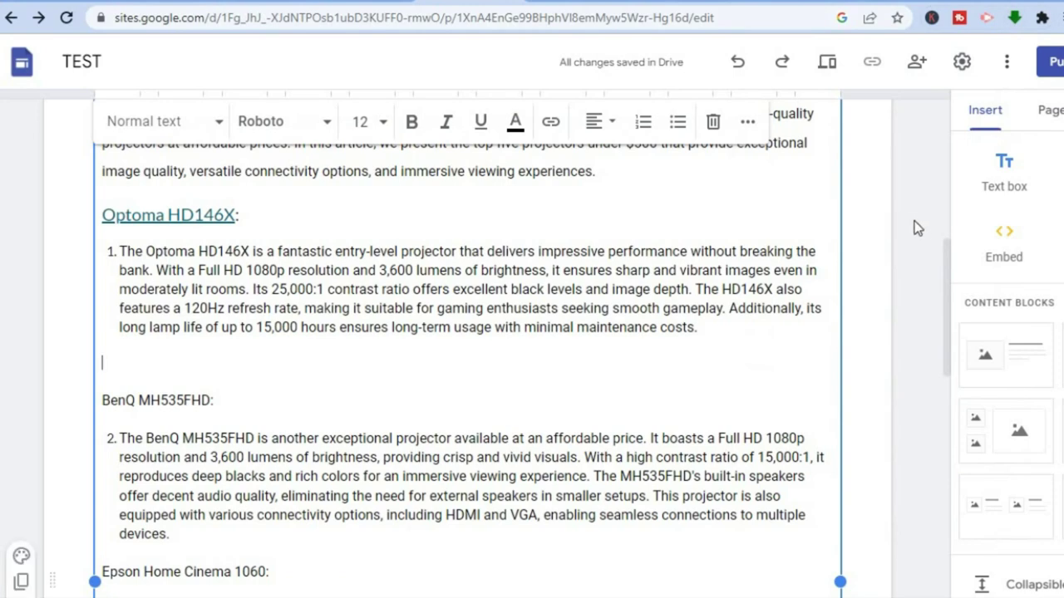
Create a new site page named 'TEST' from the Pages list.
{"action": "left_click_drag", "start_coordinate": [952, 258], "coordinate": [954, 124]}
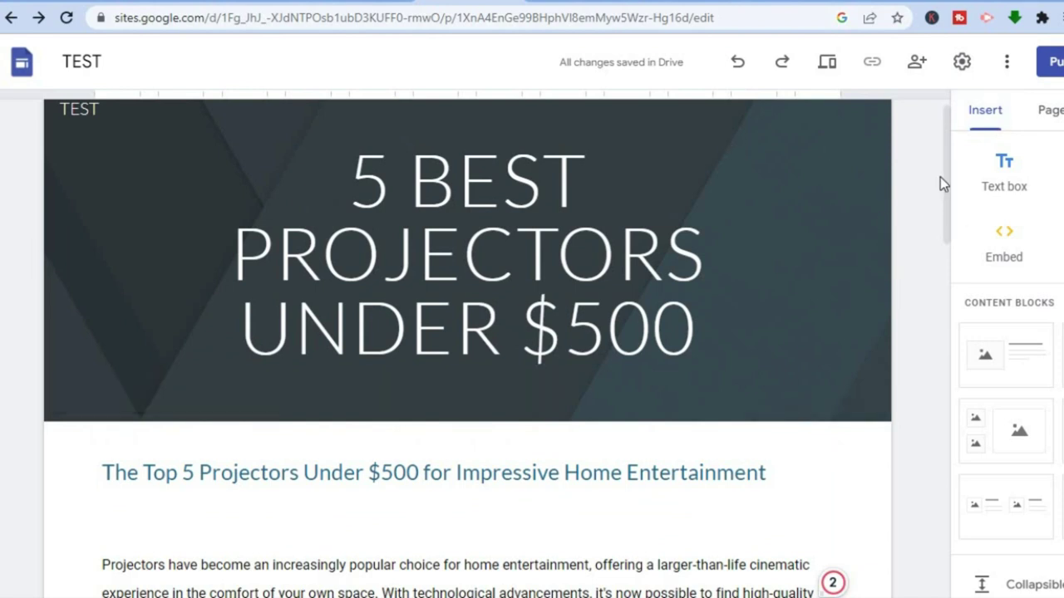
{"action": "left_click", "coordinate": [1049, 111]}
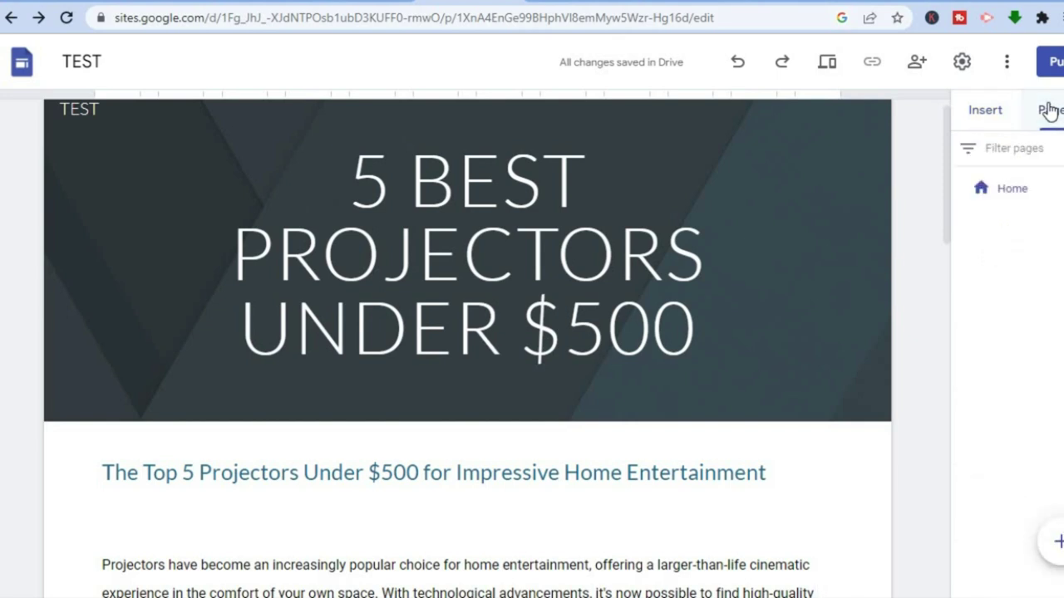
{"action": "left_click", "coordinate": [1055, 540]}
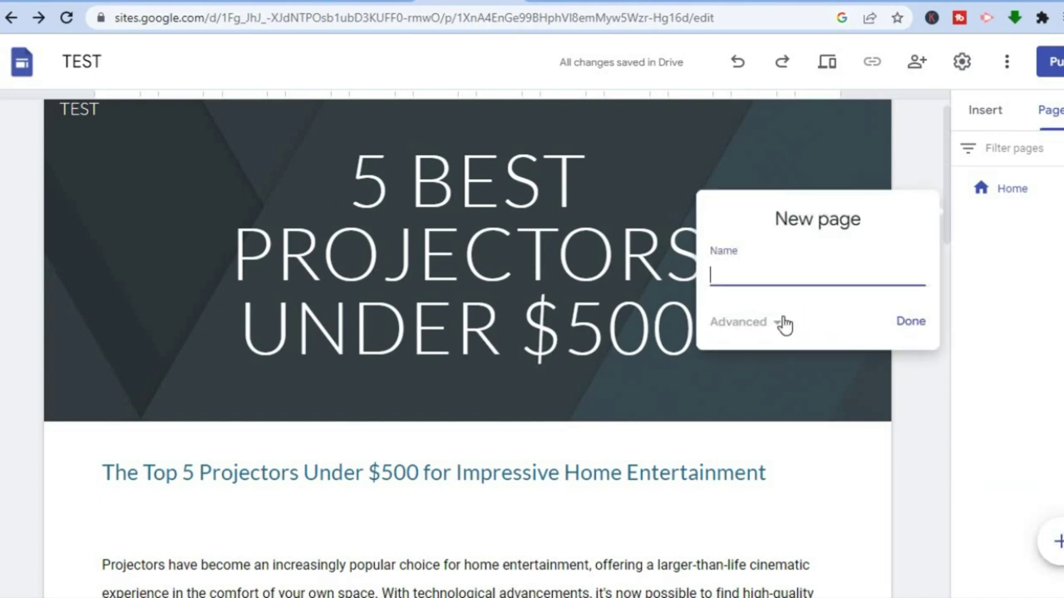
{"action": "type", "text": "TEST"}
{"action": "left_click", "coordinate": [907, 322]}
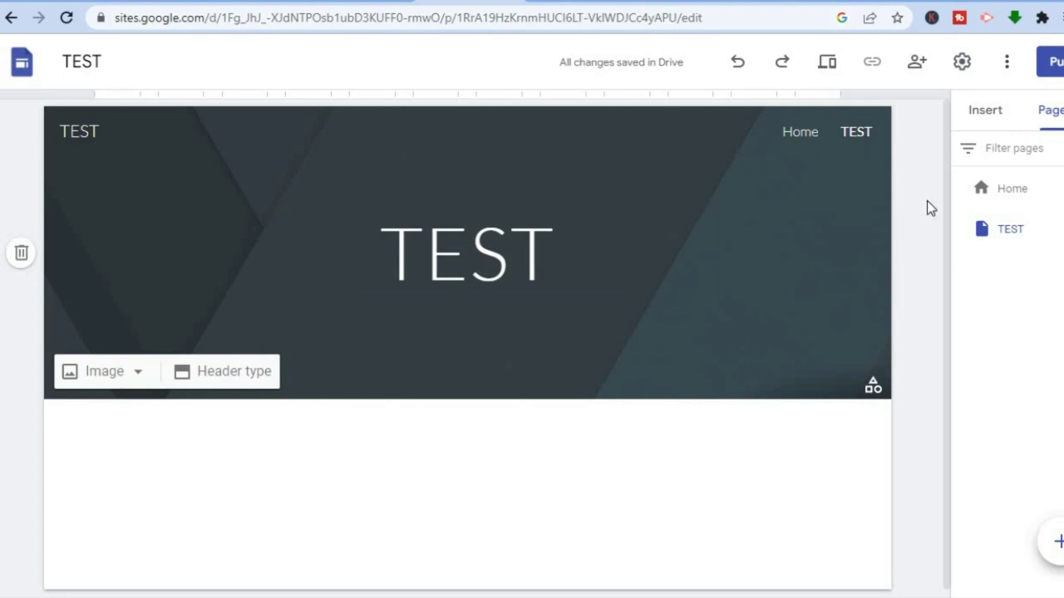
Start publishing and try 'projectors' as the web address, then edit it toward 'bestprojectors'.
{"action": "left_click", "coordinate": [1056, 63]}
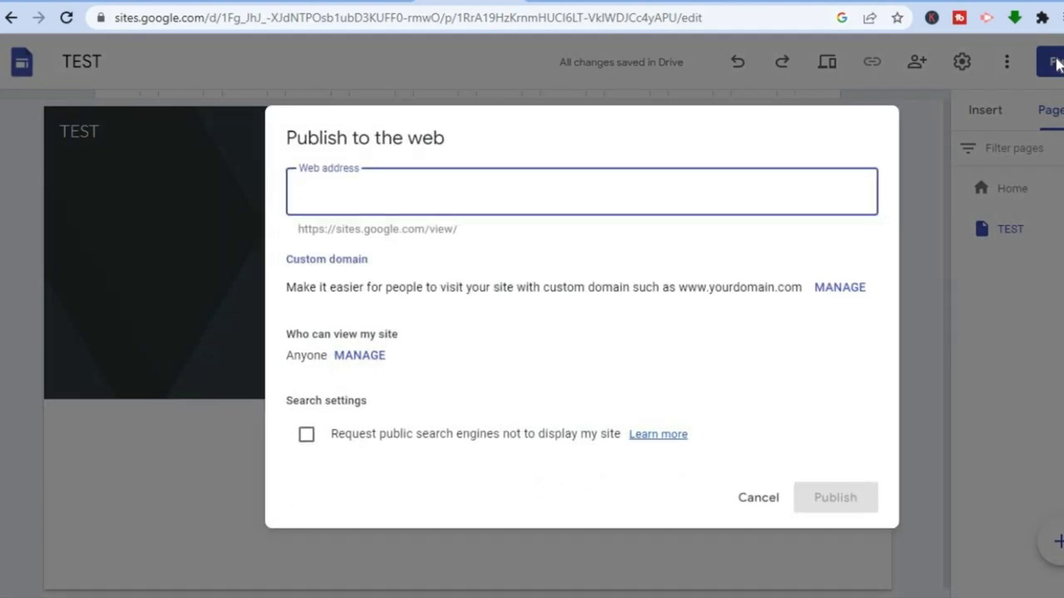
{"action": "type", "text": "pr"}
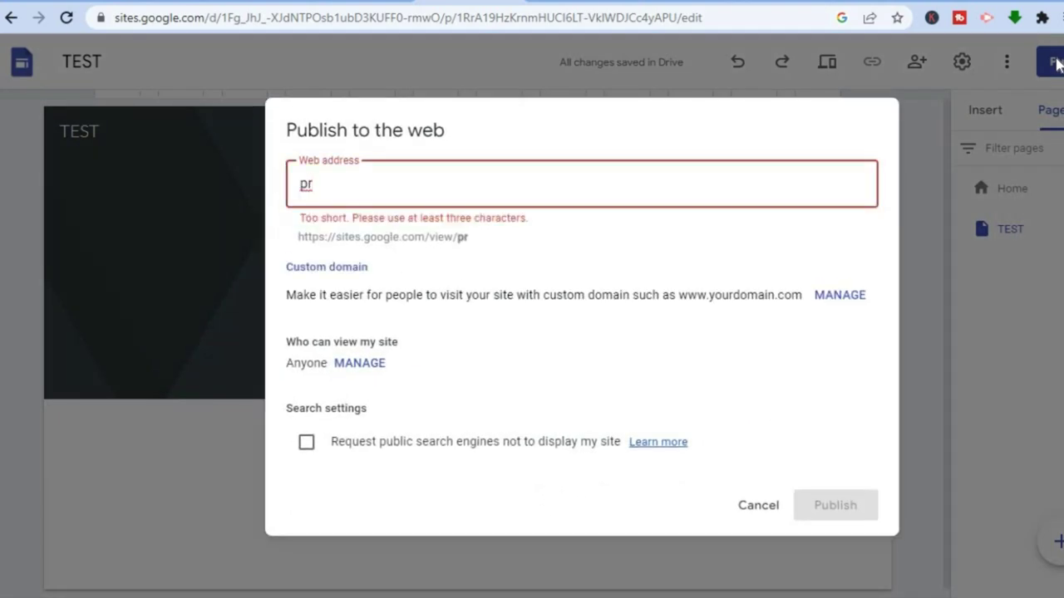
{"action": "type", "text": "oj"}
{"action": "key", "text": "BackSpace"}
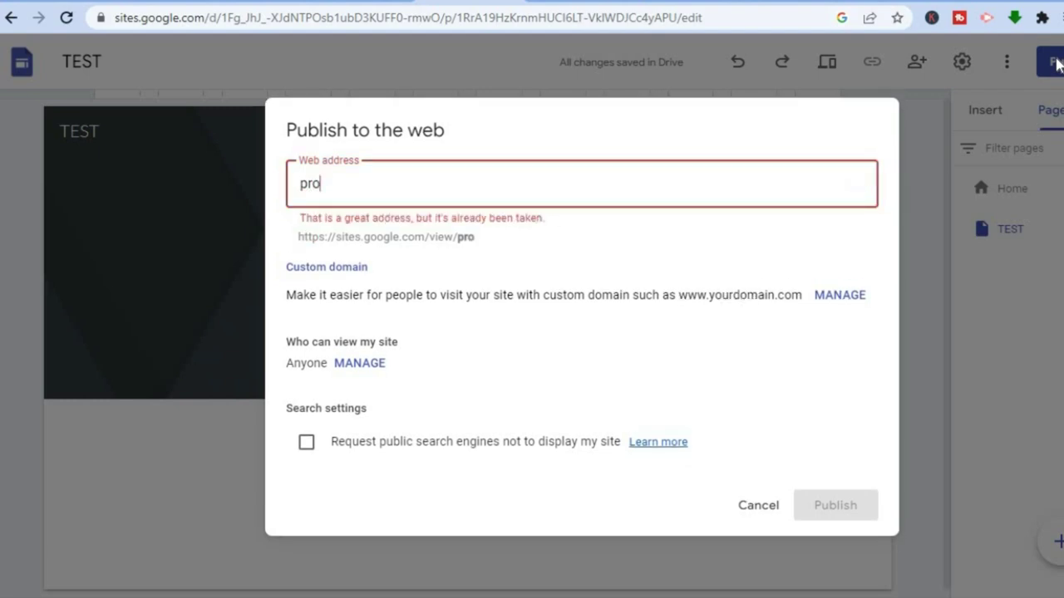
{"action": "type", "text": "j"}
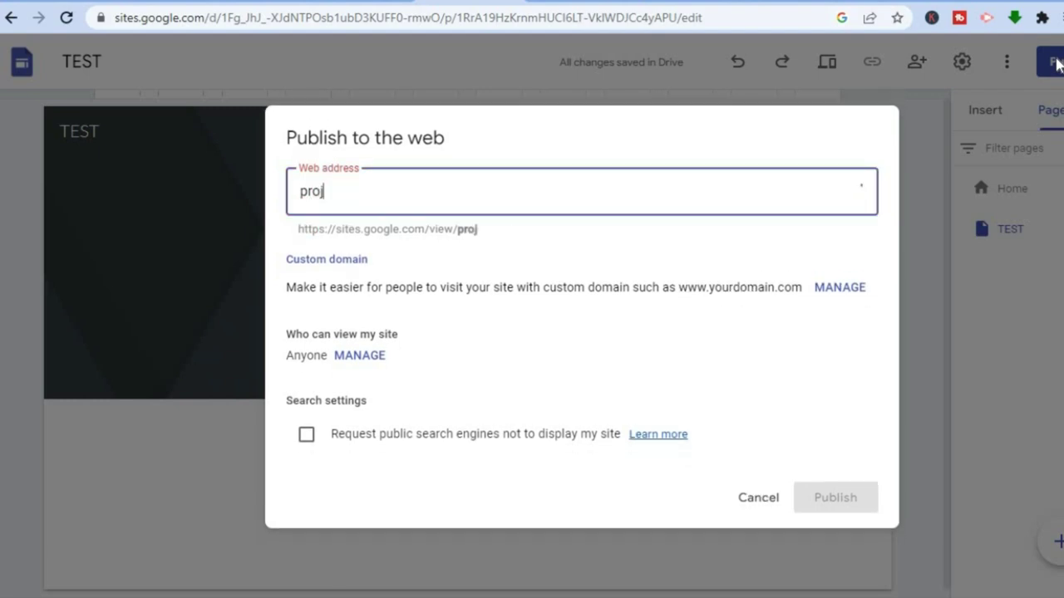
{"action": "type", "text": "ectors"}
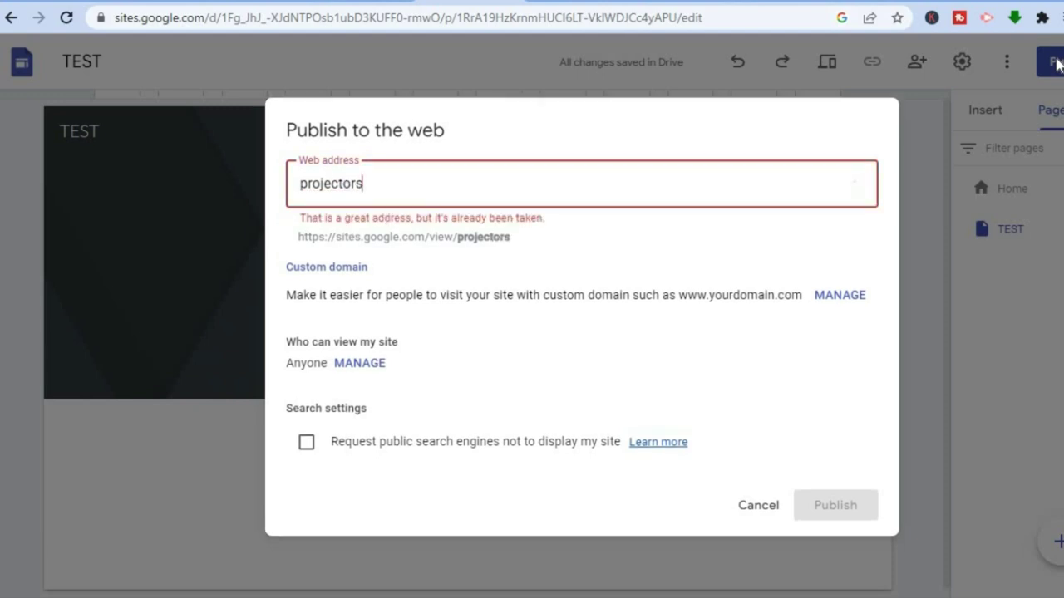
{"action": "left_click", "coordinate": [300, 182]}
{"action": "type", "text": "b"}
{"action": "key", "text": "End"}
{"action": "type", "text": "est"}
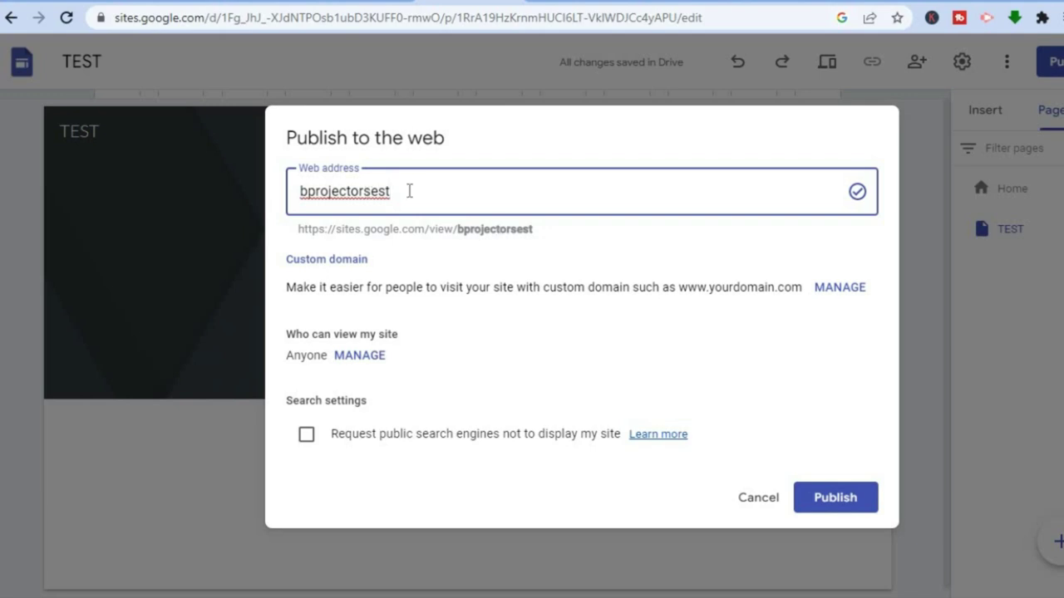
Rework the address and enter the web address 'bestprojectors1'.
{"action": "left_click_drag", "start_coordinate": [391, 191], "coordinate": [363, 191]}
{"action": "key", "text": "BackSpace"}
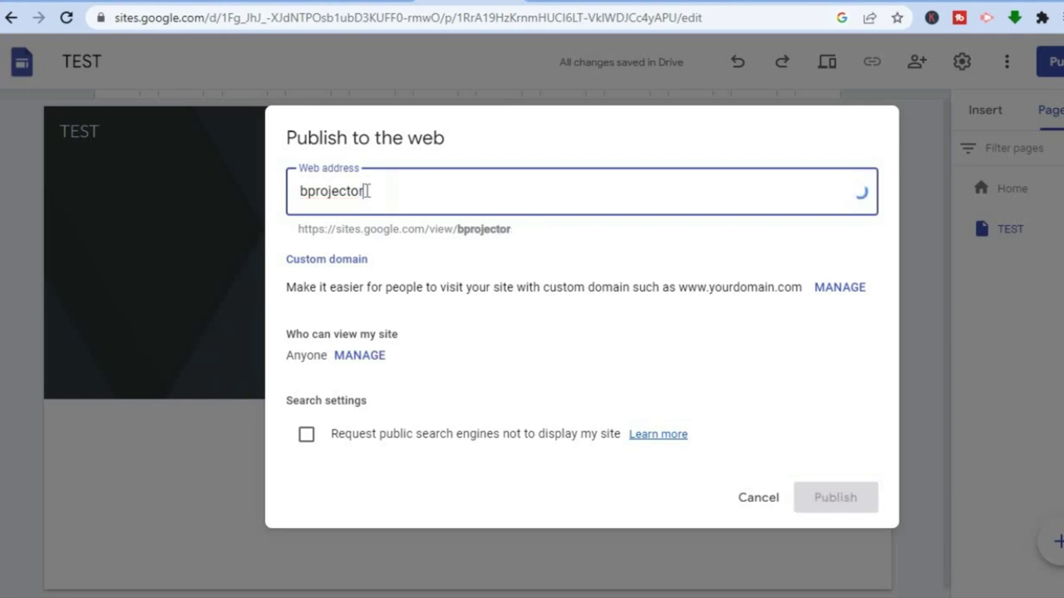
{"action": "left_click", "coordinate": [310, 186]}
{"action": "type", "text": "e"}
{"action": "key", "text": "End"}
{"action": "type", "text": "st"}
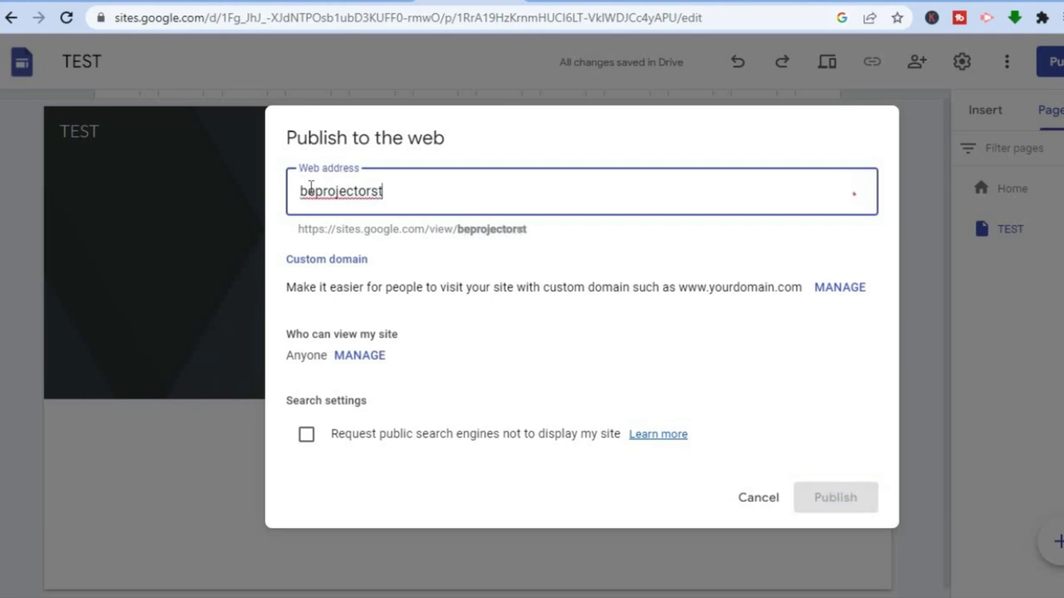
{"action": "key", "text": "BackSpace"}
{"action": "key", "text": "BackSpace"}
{"action": "key", "text": "BackSpace"}
{"action": "key", "text": "BackSpace"}
{"action": "key", "text": "BackSpace"}
{"action": "key", "text": "BackSpace"}
{"action": "key", "text": "BackSpace"}
{"action": "key", "text": "BackSpace"}
{"action": "key", "text": "BackSpace"}
{"action": "key", "text": "BackSpace"}
{"action": "key", "text": "BackSpace"}
{"action": "key", "text": "BackSpace"}
{"action": "key", "text": "BackSpace"}
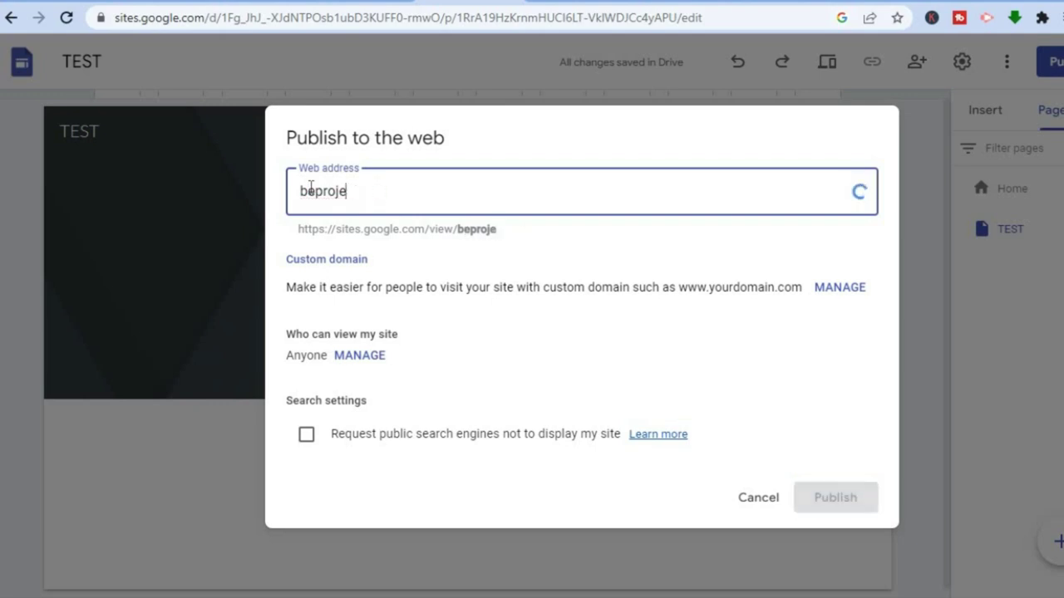
{"action": "type", "text": "b"}
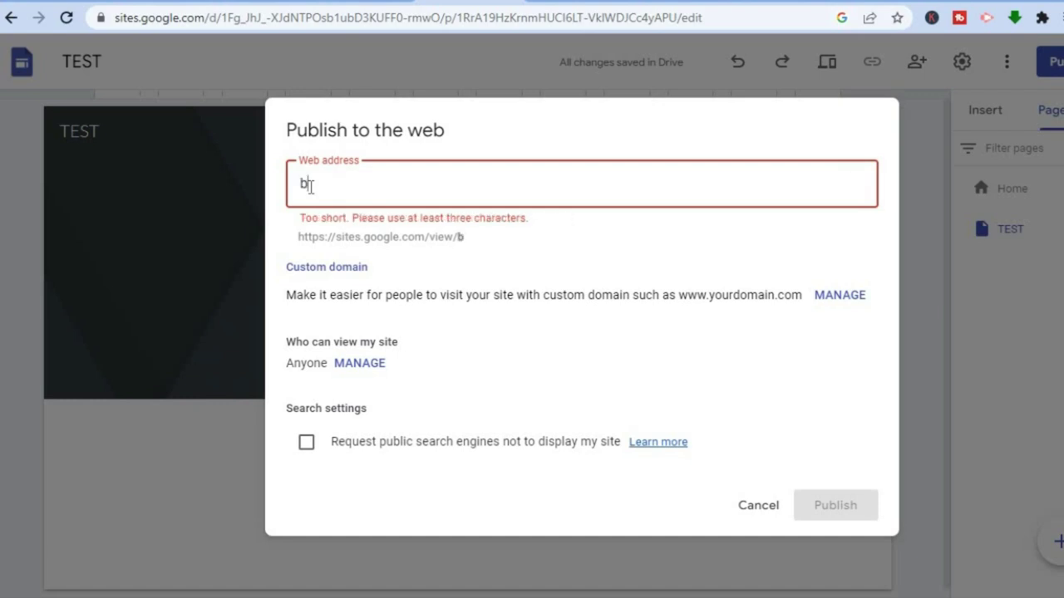
{"action": "type", "text": "estp"}
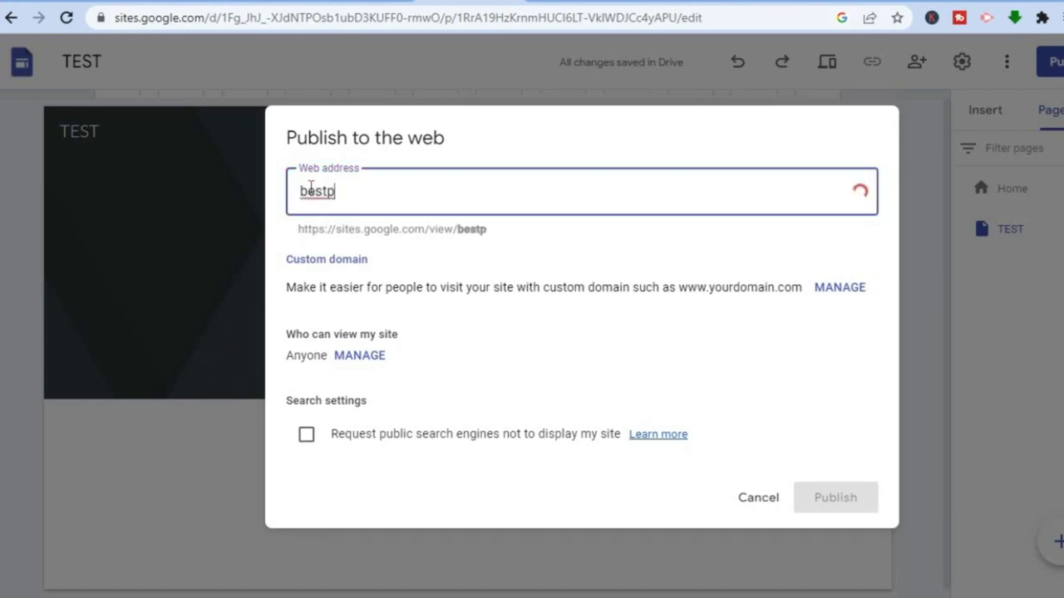
{"action": "type", "text": "rojectors"}
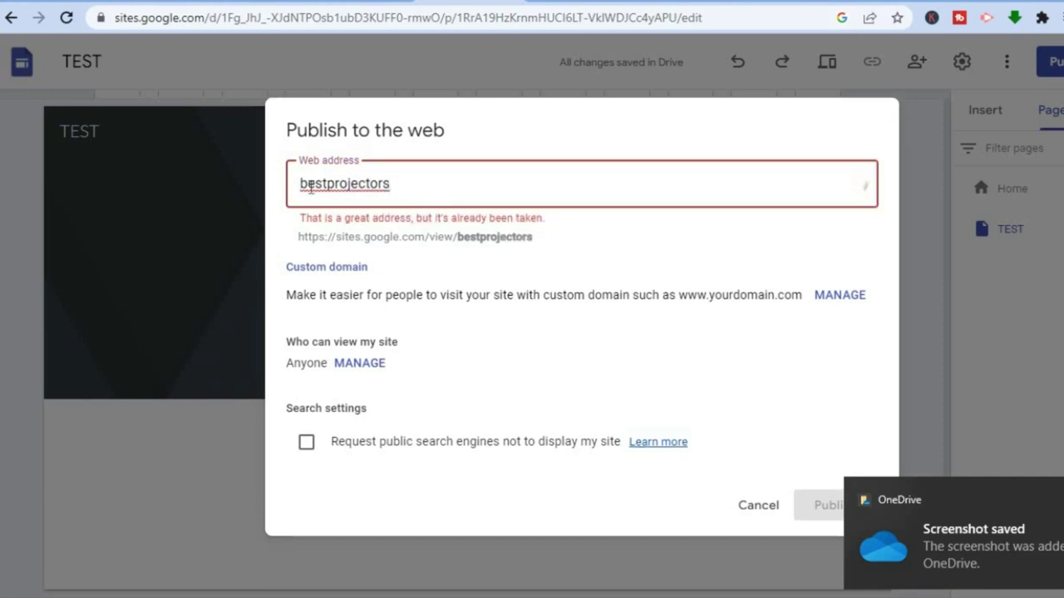
{"action": "type", "text": "1"}
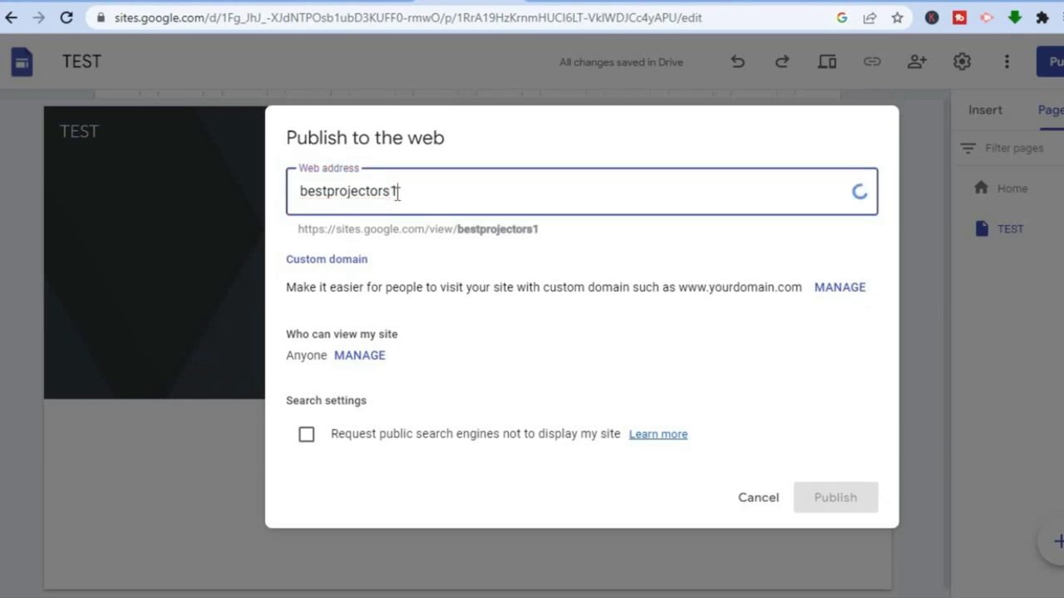